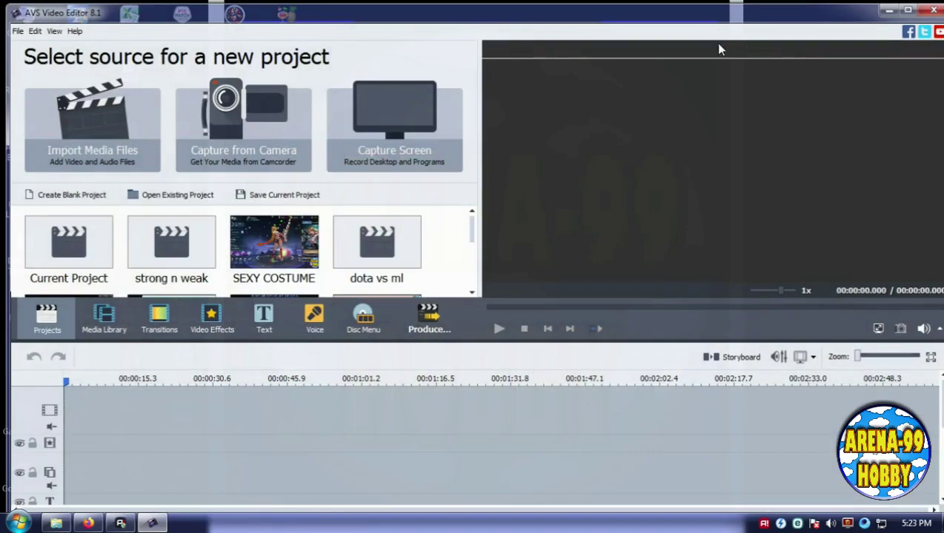
Import the video MAX ARCHER QUENN VS MAX BARBARIAN KING-TH 13 MAX SIMULATION-TROLL CLASH OF CLAN.mp4 from the Sejarah folder.
left_click(14, 28)
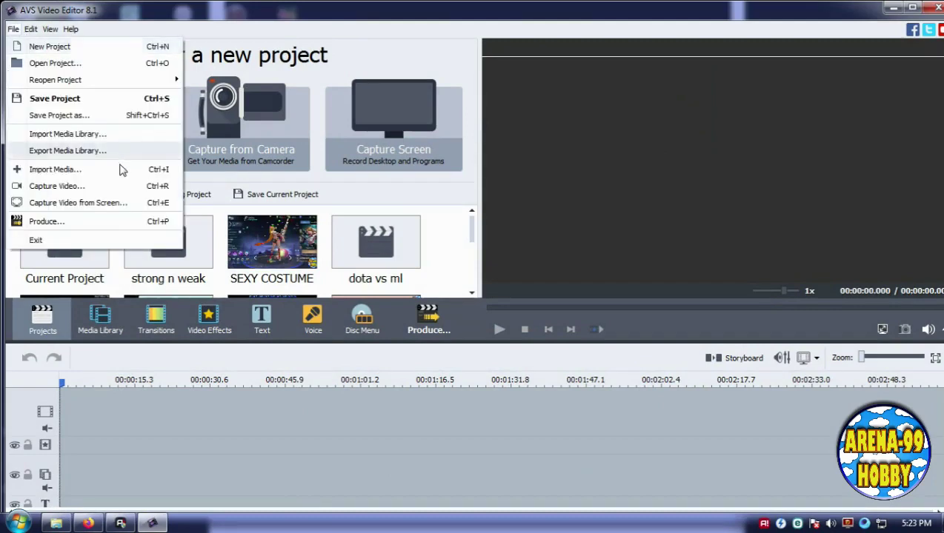
left_click(49, 170)
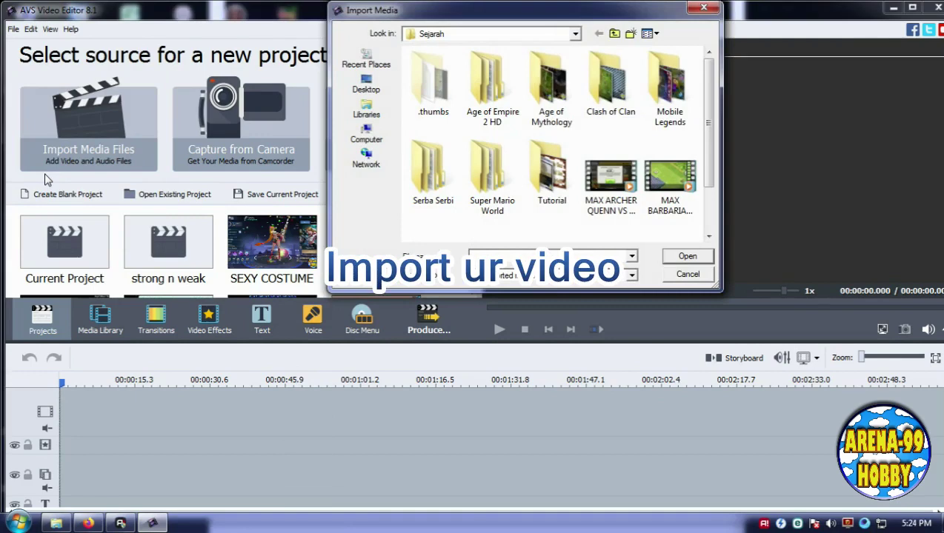
left_click(611, 178)
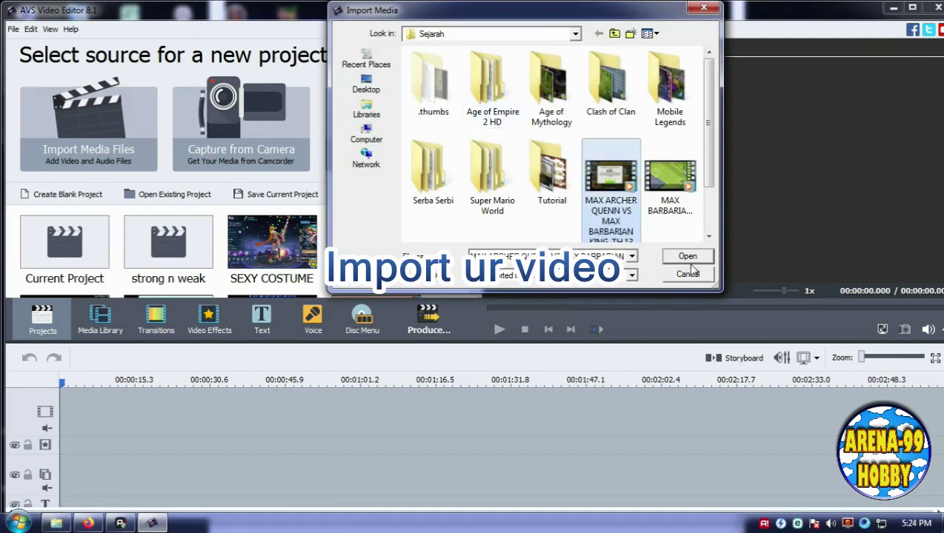
left_click(688, 259)
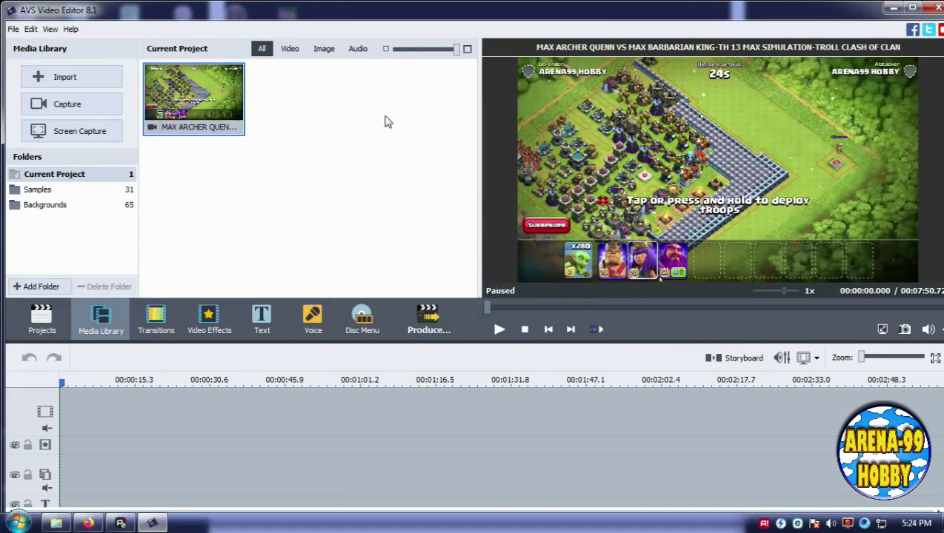
Add the imported MAX ARCHER QUENN clip to the main video track and dismiss the error messages.
right_click(194, 104)
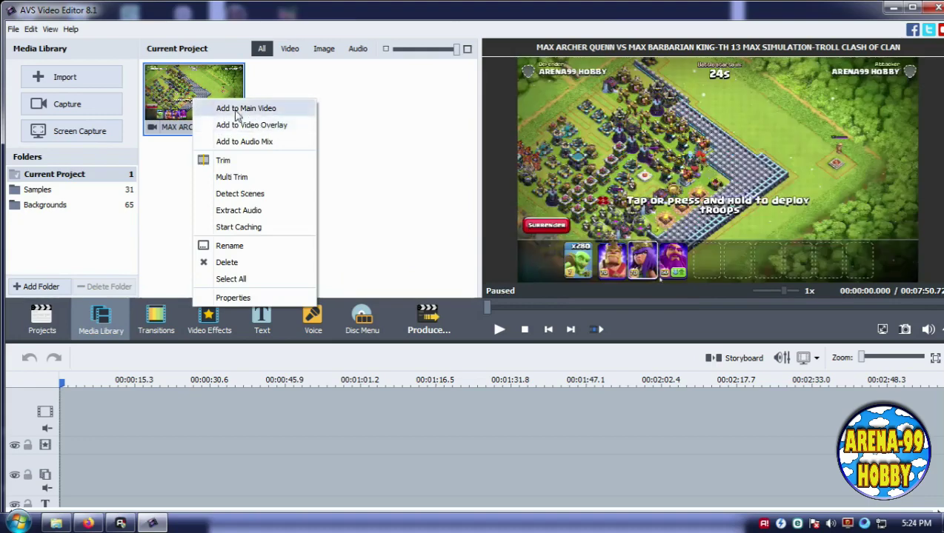
left_click(237, 110)
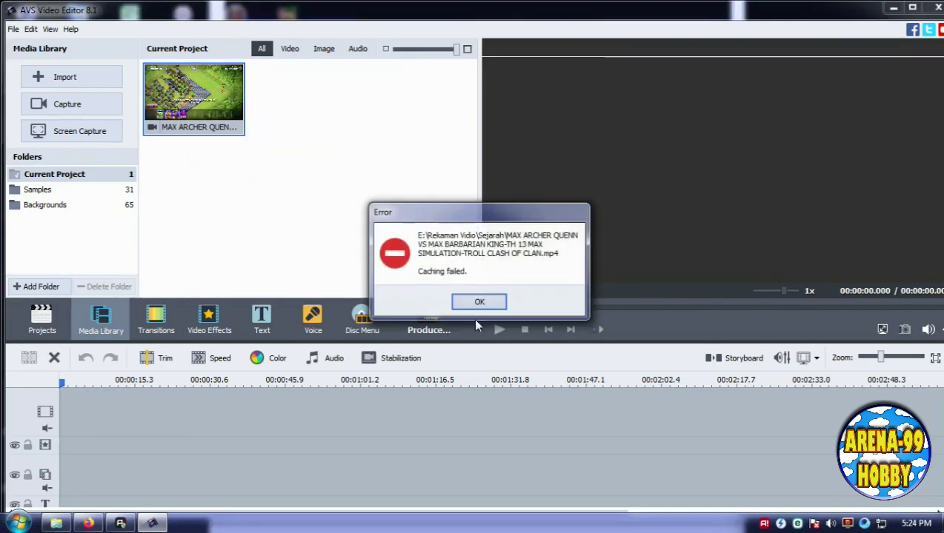
left_click(475, 305)
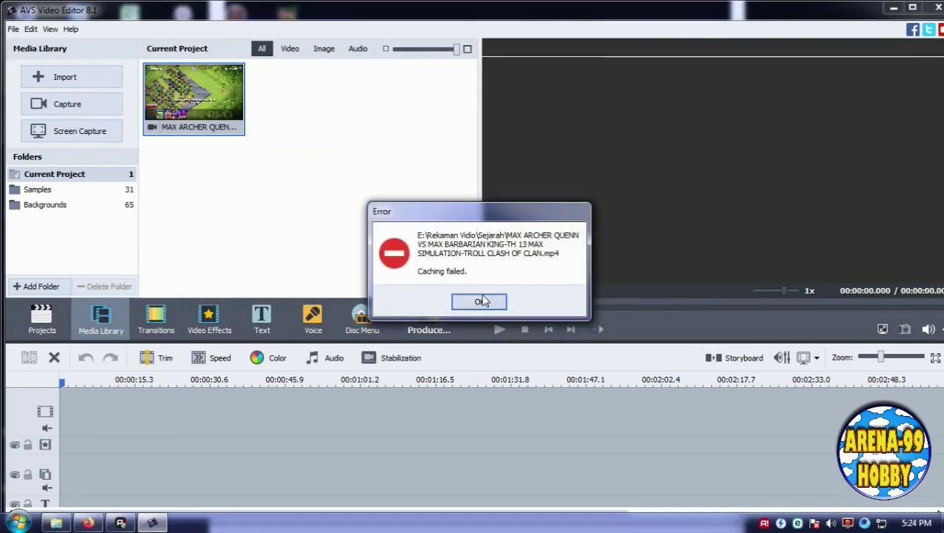
left_click(480, 302)
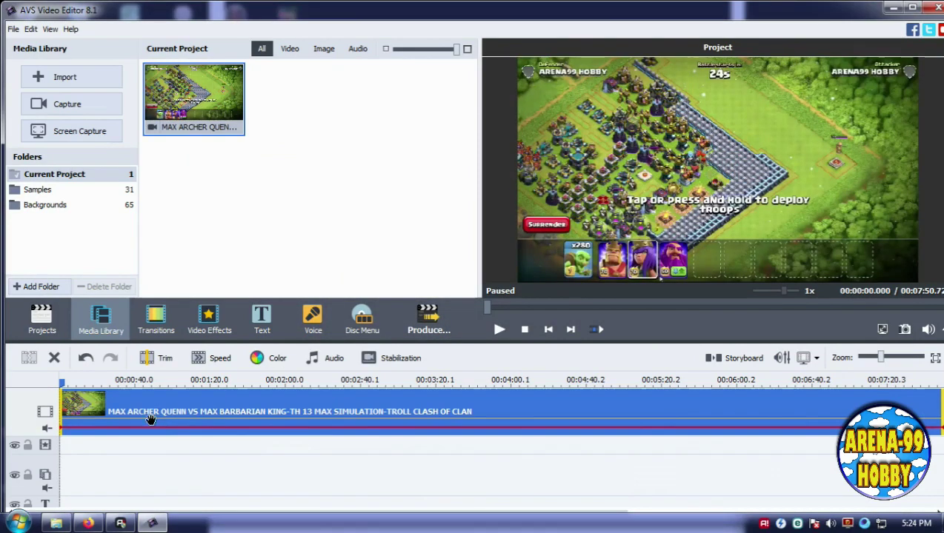
Open the Multi Trim editor for the clip on the main video track.
right_click(143, 411)
left_click(87, 408)
right_click(86, 409)
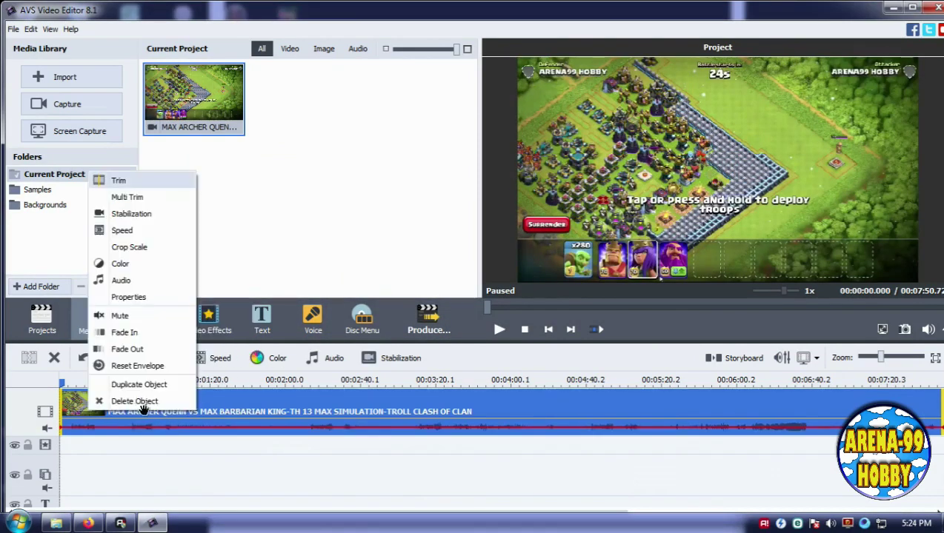
right_click(148, 419)
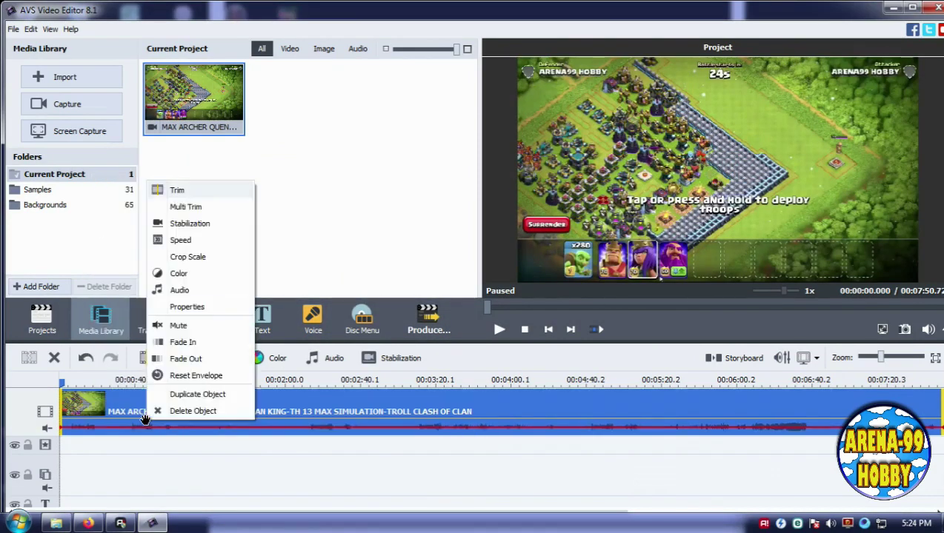
left_click(185, 207)
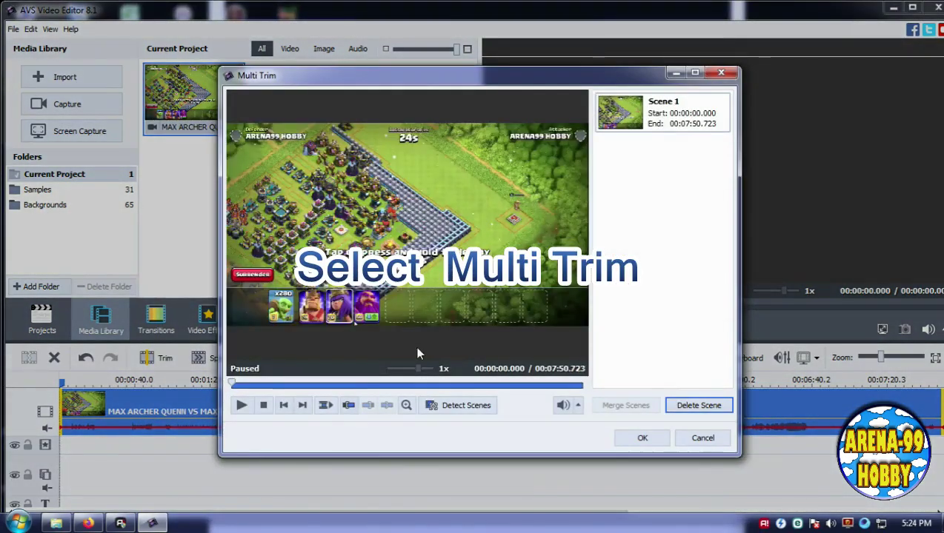
Preview the first minute of the clip at several positions to look for the start and end of a segment worth keeping.
left_click(241, 406)
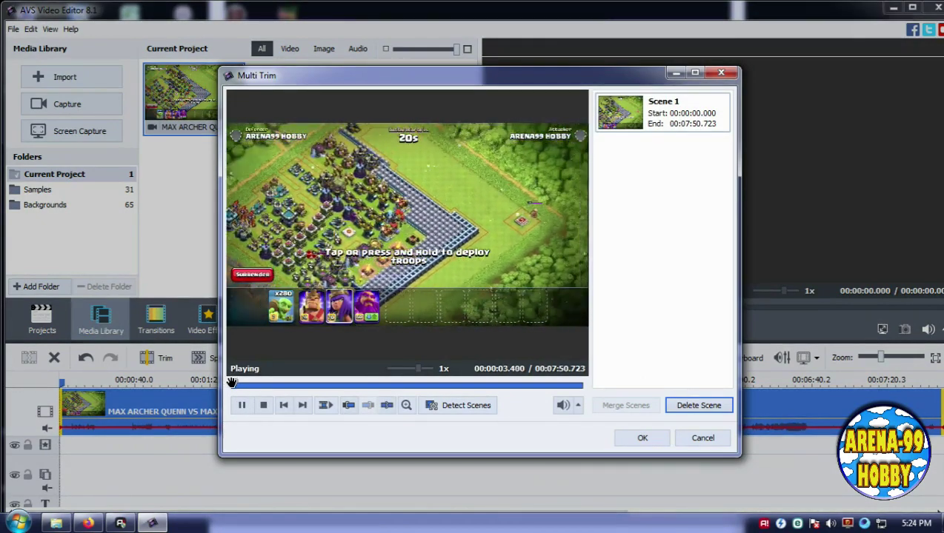
left_click_drag(231, 382, 243, 386)
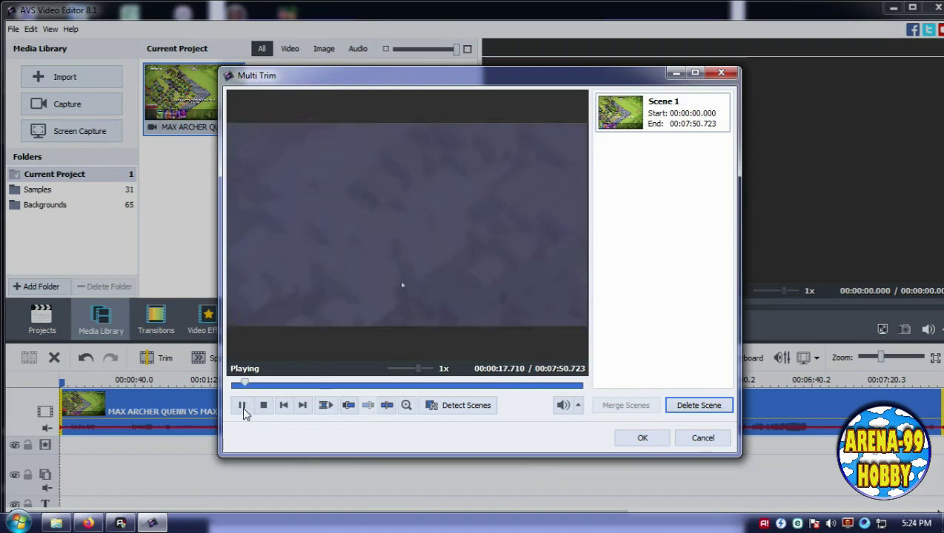
left_click(243, 408)
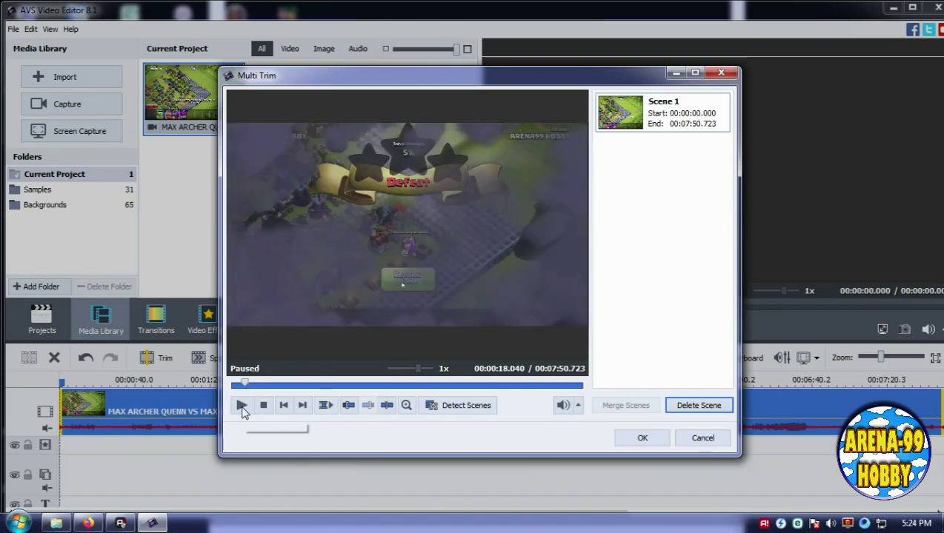
left_click(242, 408)
left_click(243, 408)
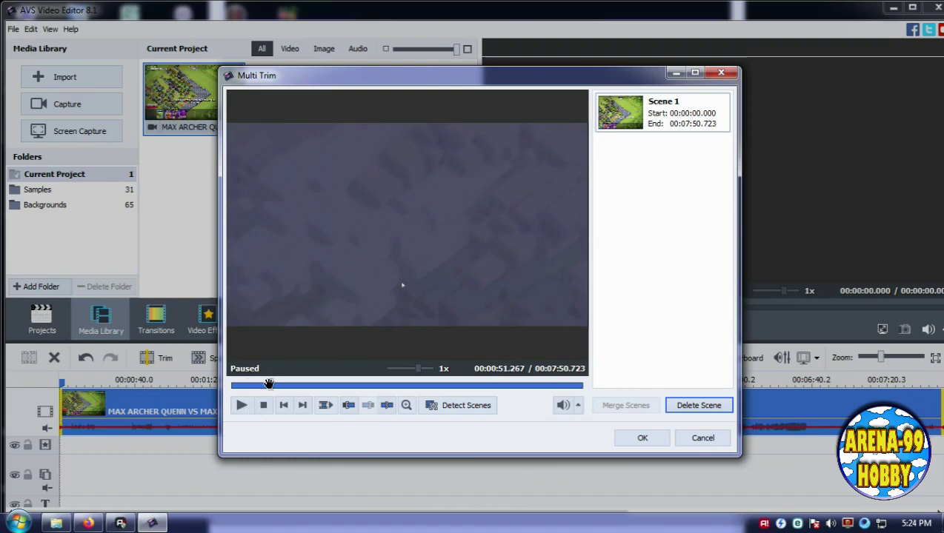
left_click(242, 406)
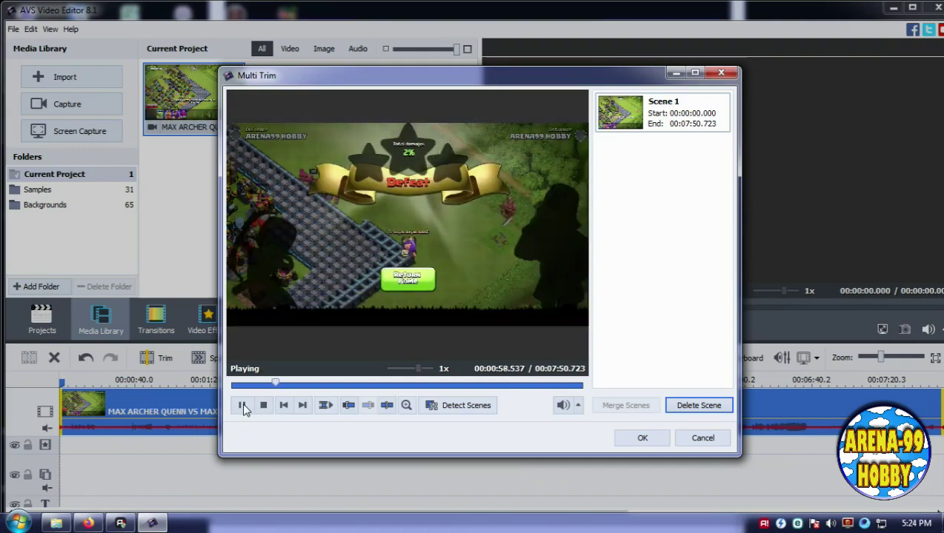
left_click(242, 406)
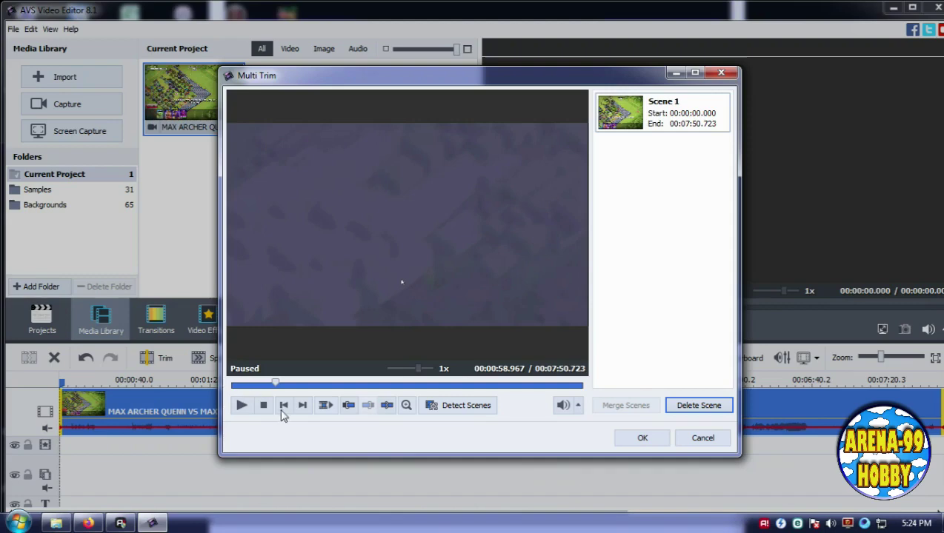
Mark the first scene to keep, starting at 00:00:31.116 and ending at 00:01:00.370.
left_click_drag(242, 382, 232, 383)
left_click(242, 406)
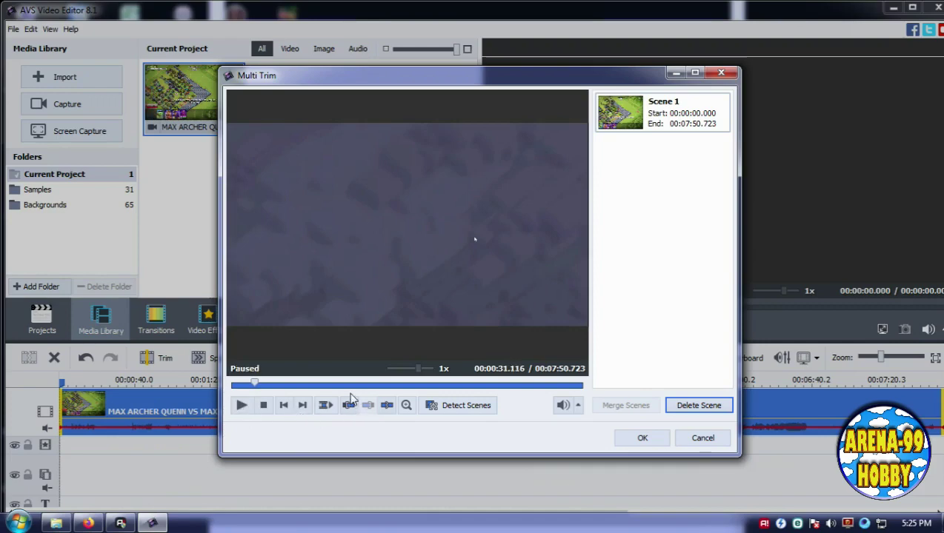
left_click_drag(255, 396, 261, 400)
left_click(241, 405)
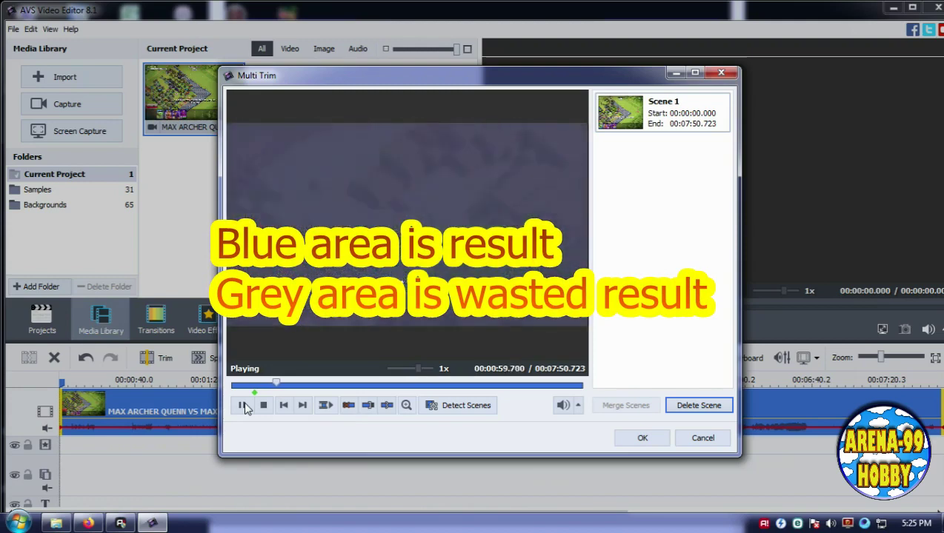
left_click(245, 407)
left_click(319, 406)
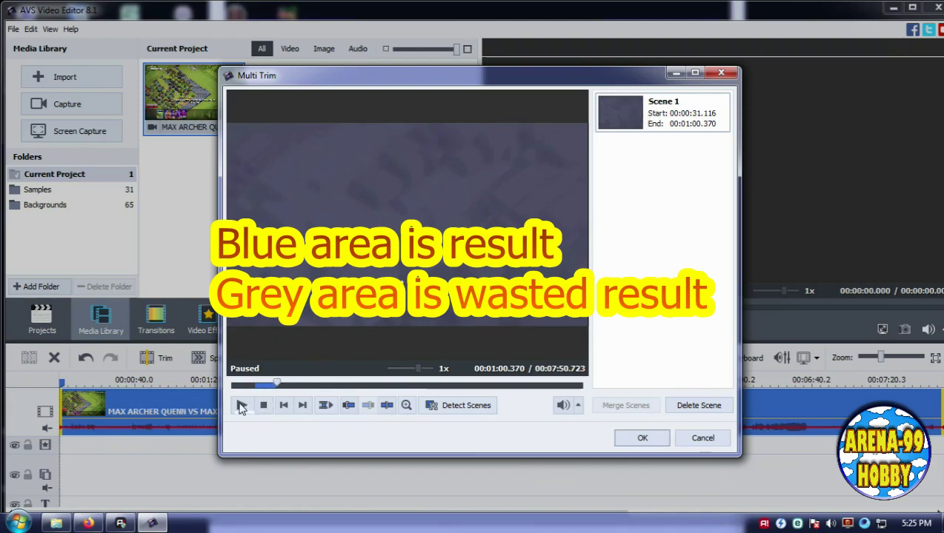
Mark a second scene to keep, starting at 00:02:06.126 and ending at 00:02:35.465.
left_click(242, 406)
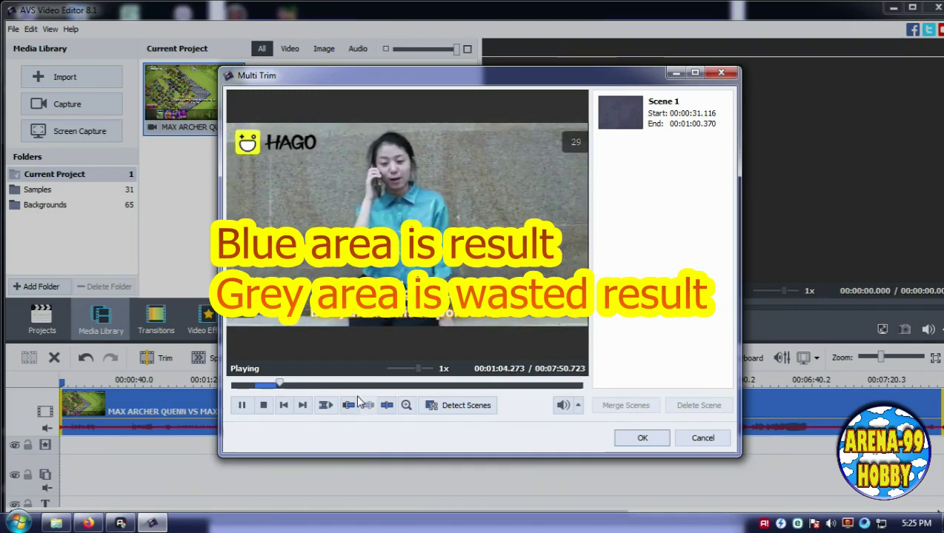
left_click(304, 386)
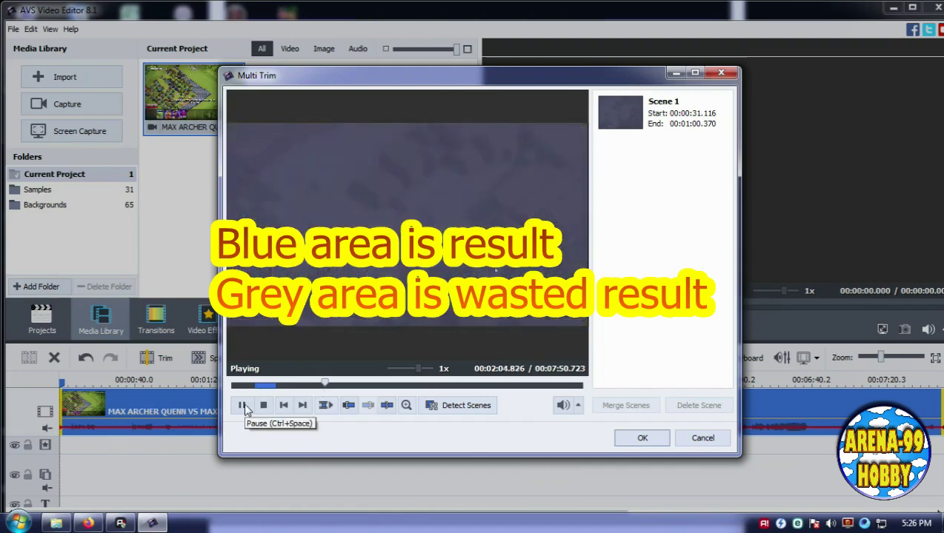
left_click(242, 405)
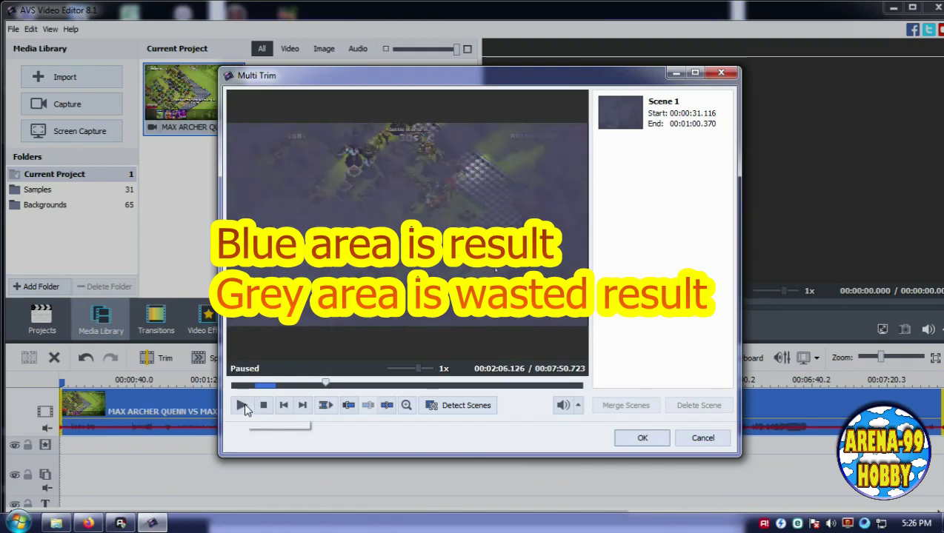
left_click(349, 405)
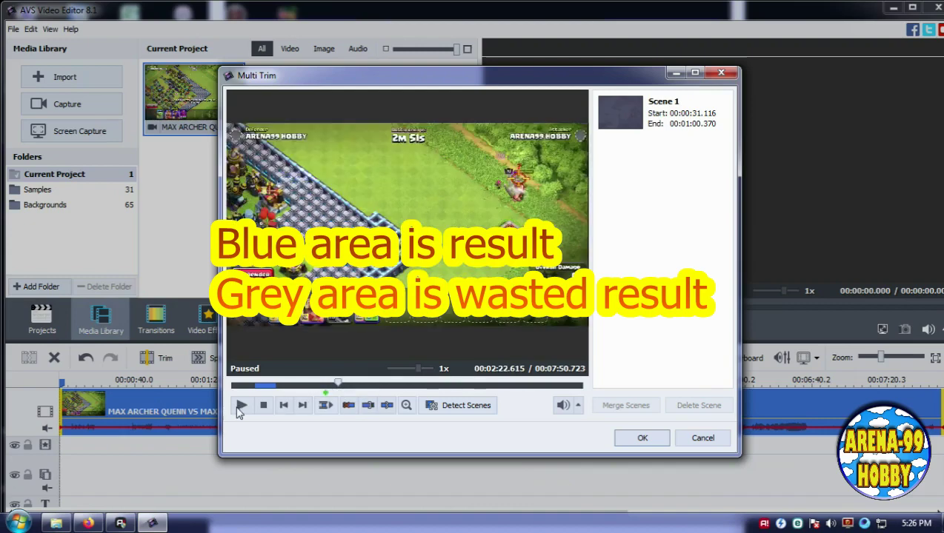
left_click(240, 408)
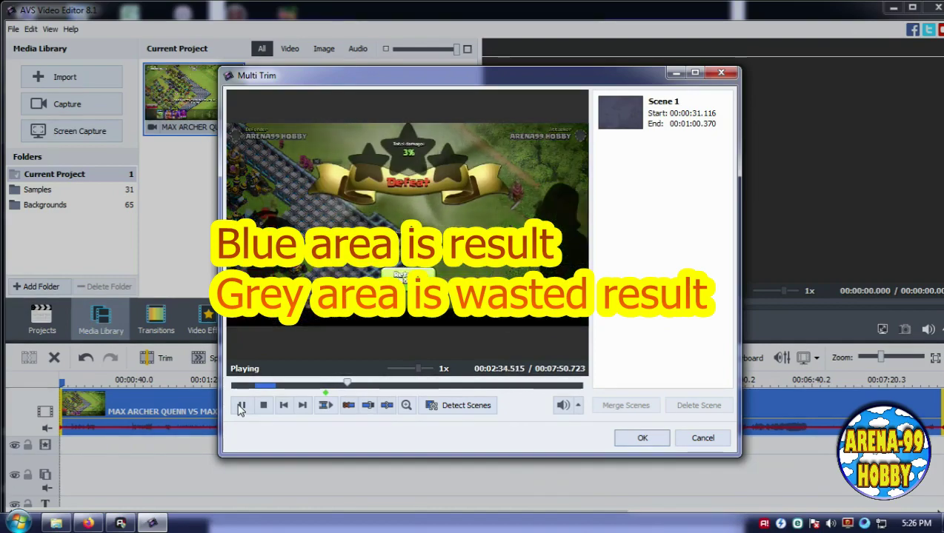
left_click(241, 406)
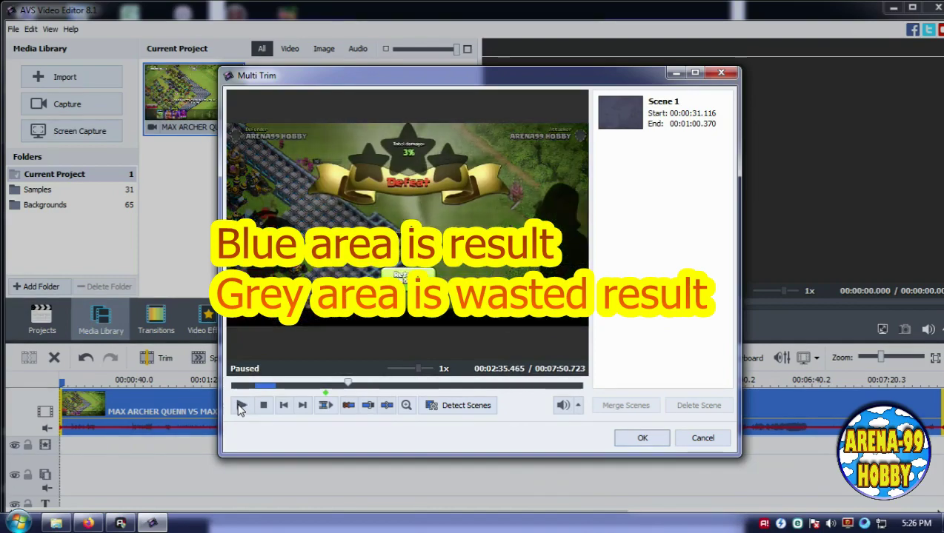
left_click(370, 406)
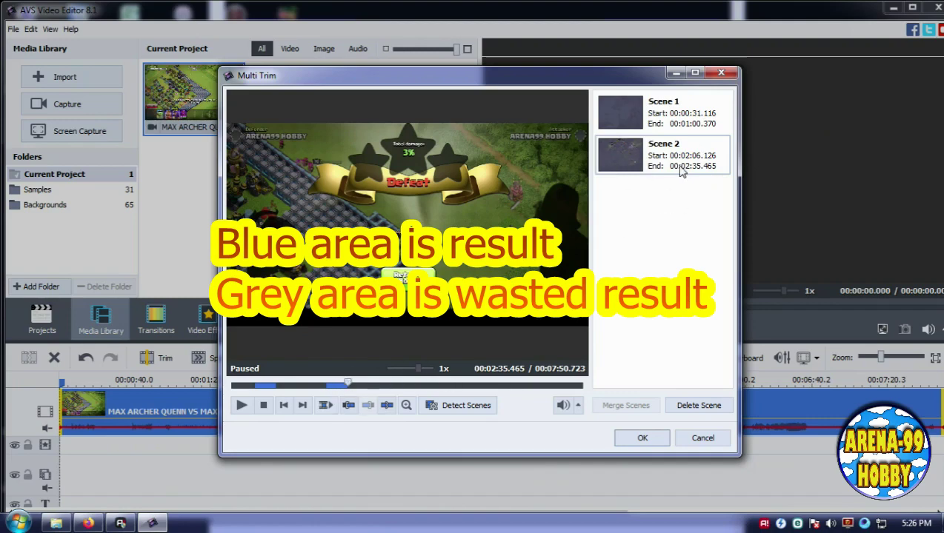
Find the beginning of the following attack and set the third scene's trim start at 00:03:02.688.
left_click(242, 406)
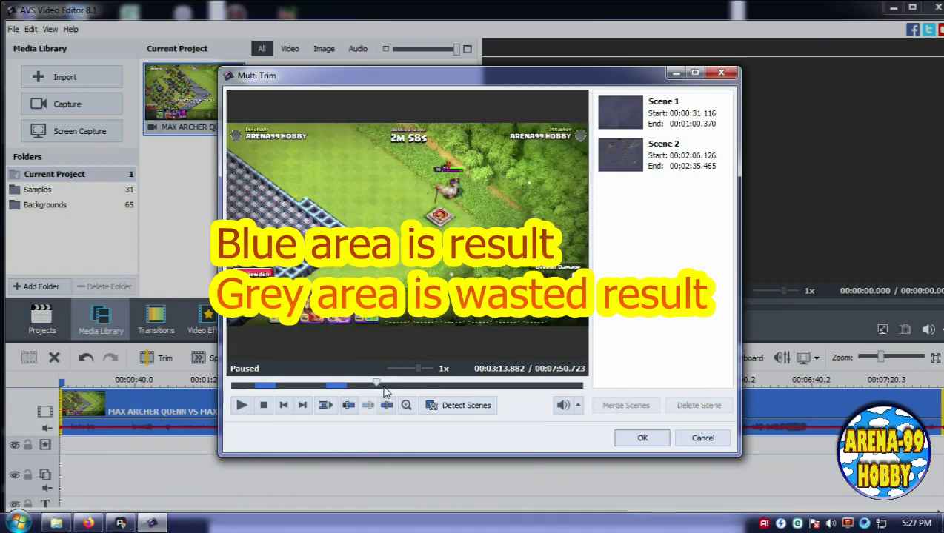
left_click(241, 406)
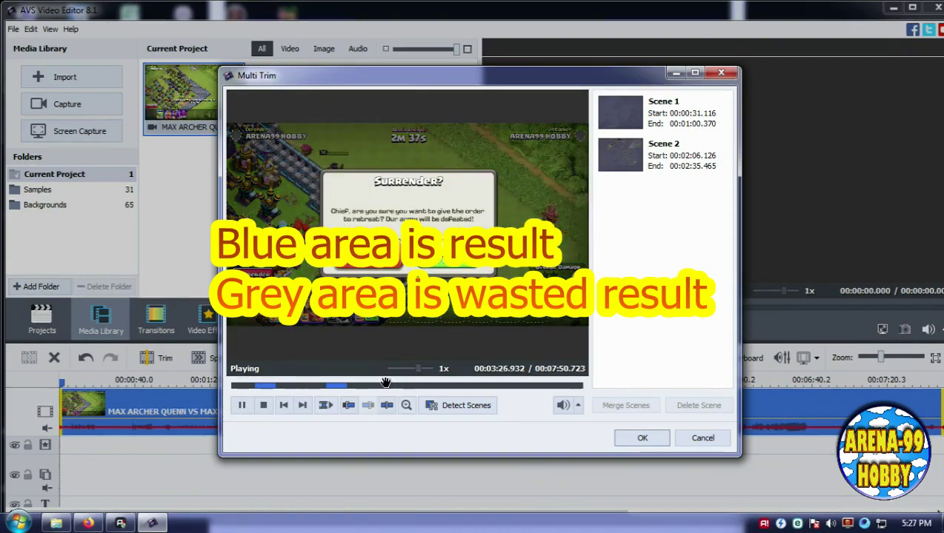
left_click_drag(384, 384, 378, 384)
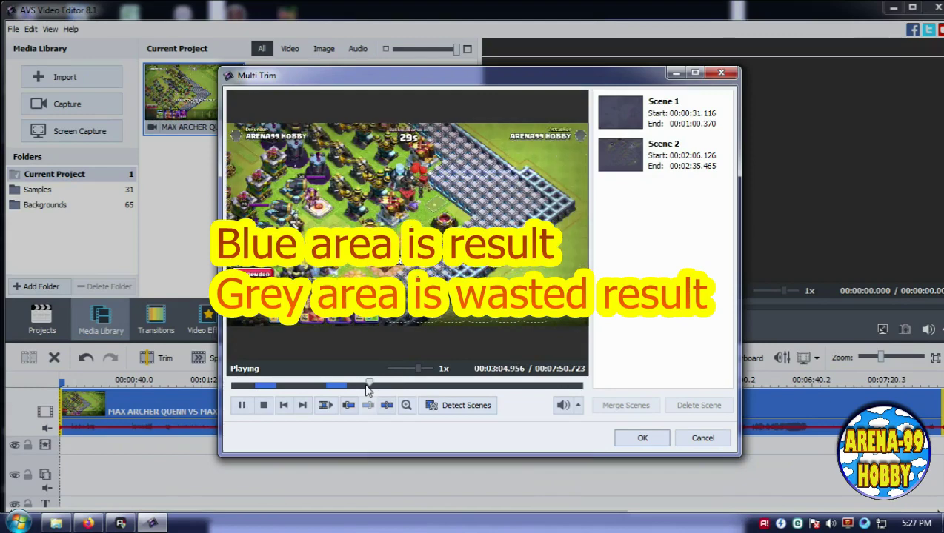
left_click_drag(370, 385, 365, 385)
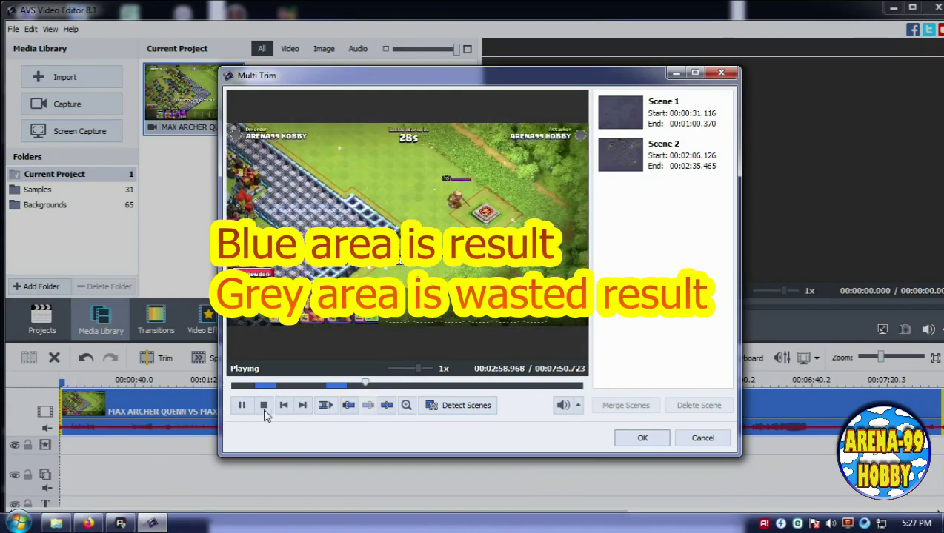
left_click(241, 413)
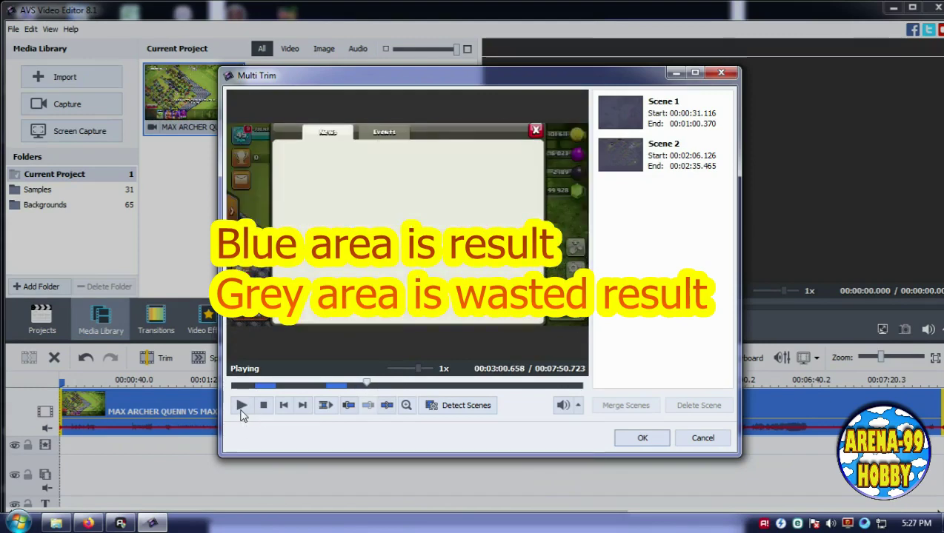
left_click(243, 407)
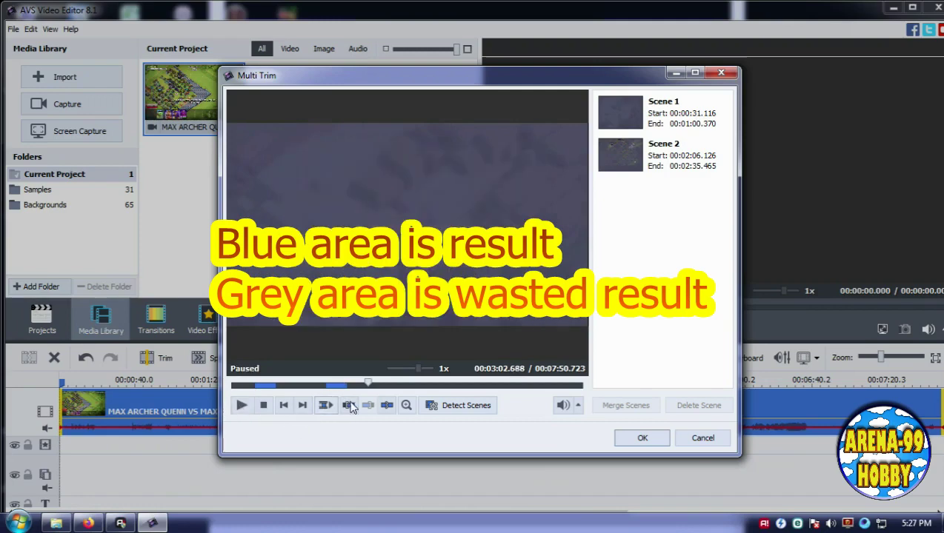
Find the end of the attack and close the third scene with its trim end at 00:03:39.587.
left_click(243, 409)
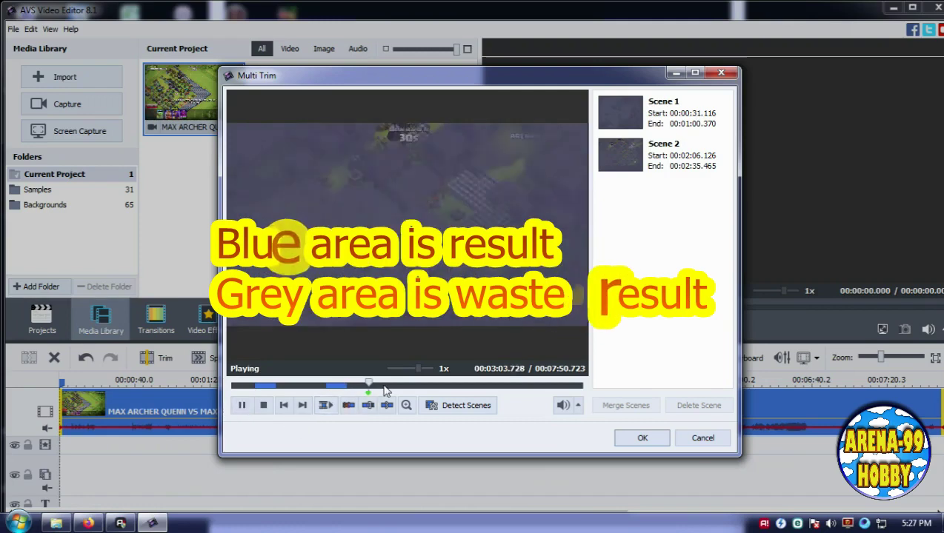
left_click(380, 386)
left_click_drag(379, 386, 395, 385)
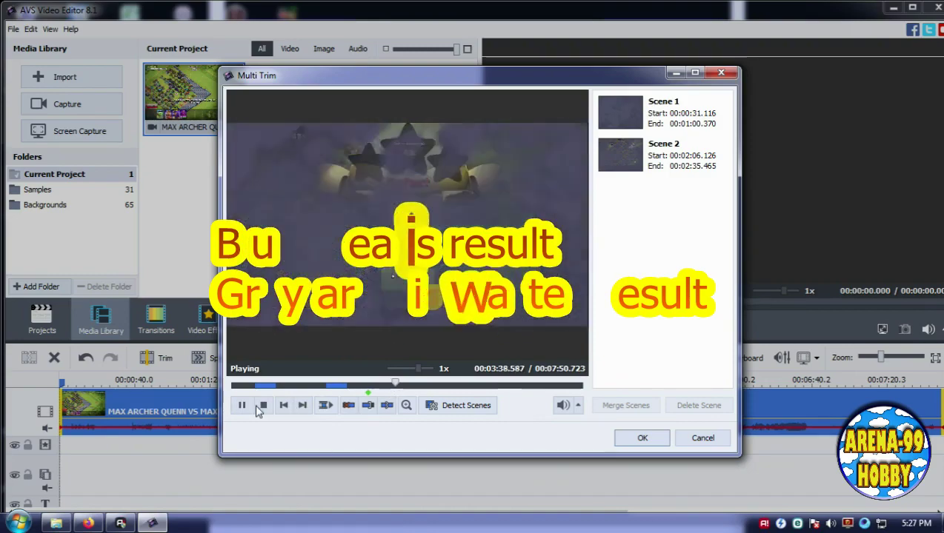
left_click(242, 407)
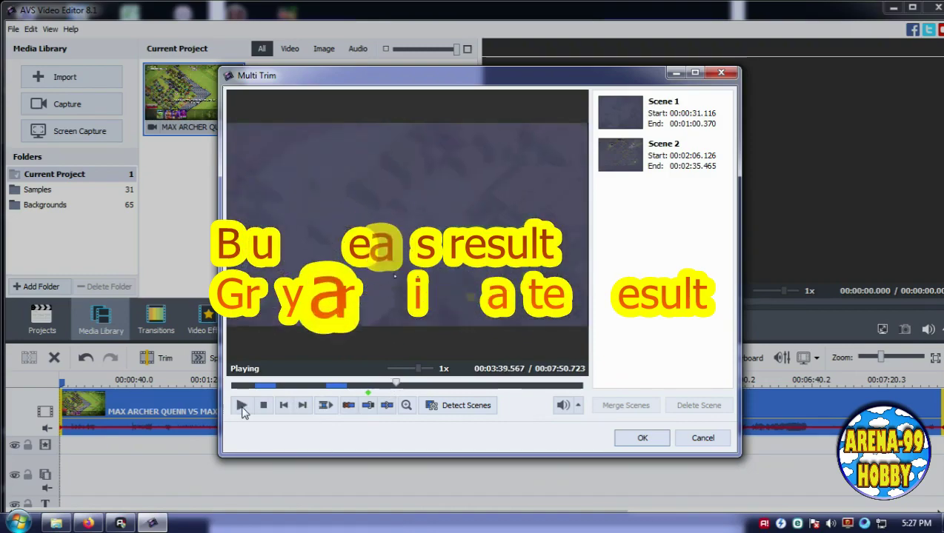
left_click(368, 406)
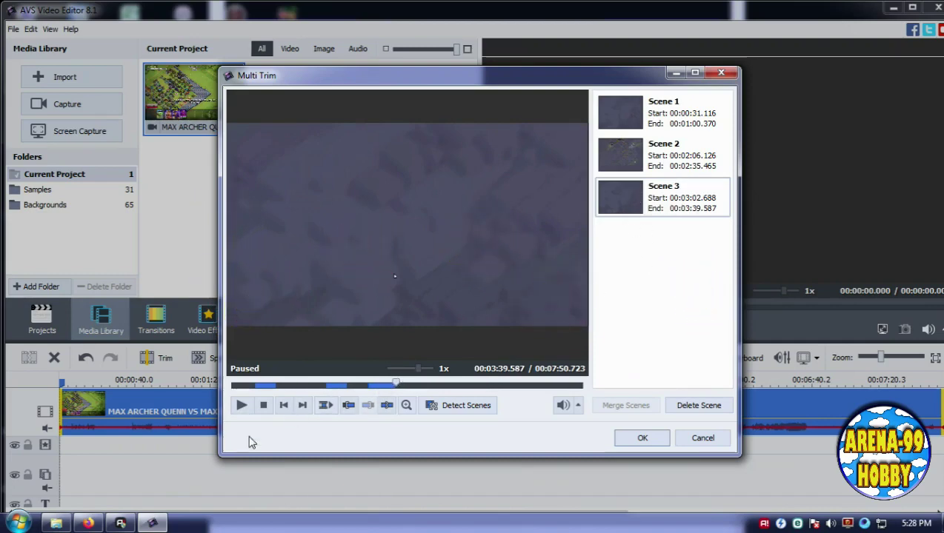
left_click(240, 409)
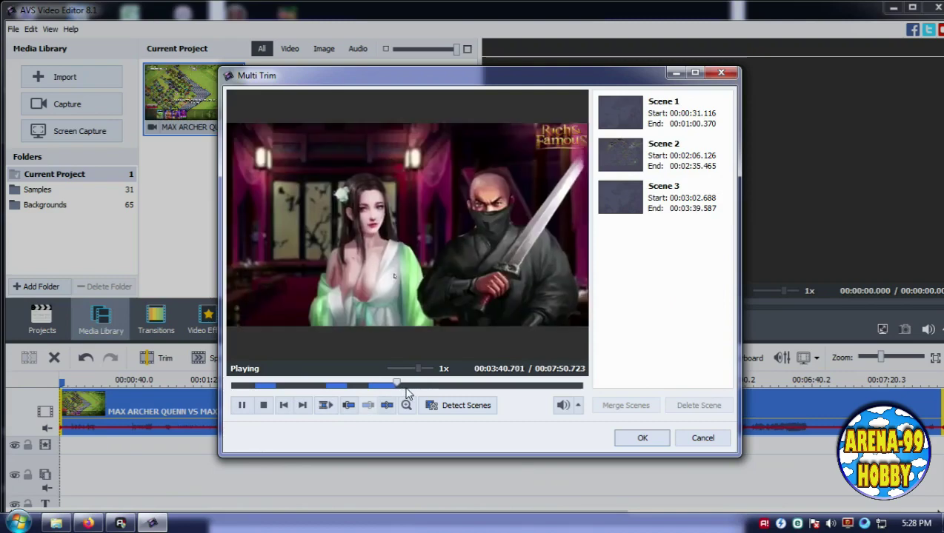
left_click(417, 386)
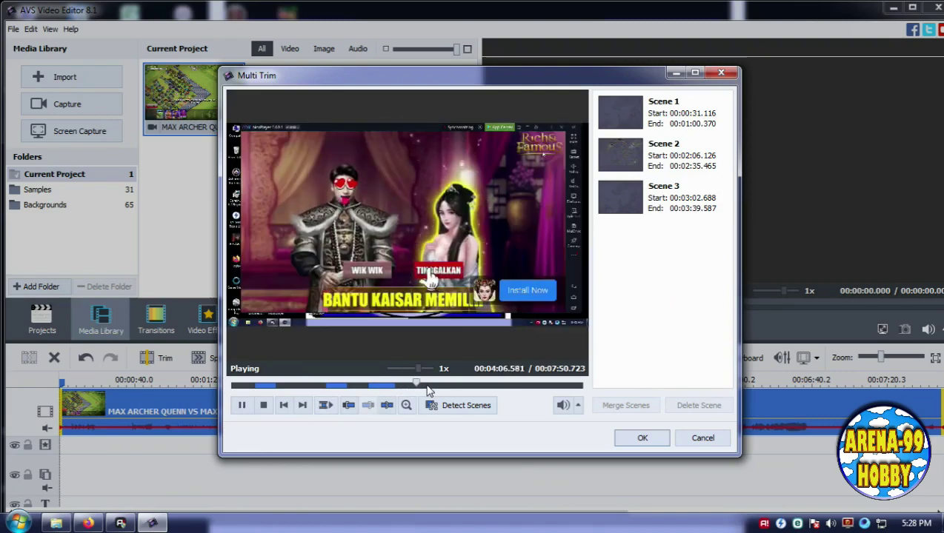
left_click(427, 385)
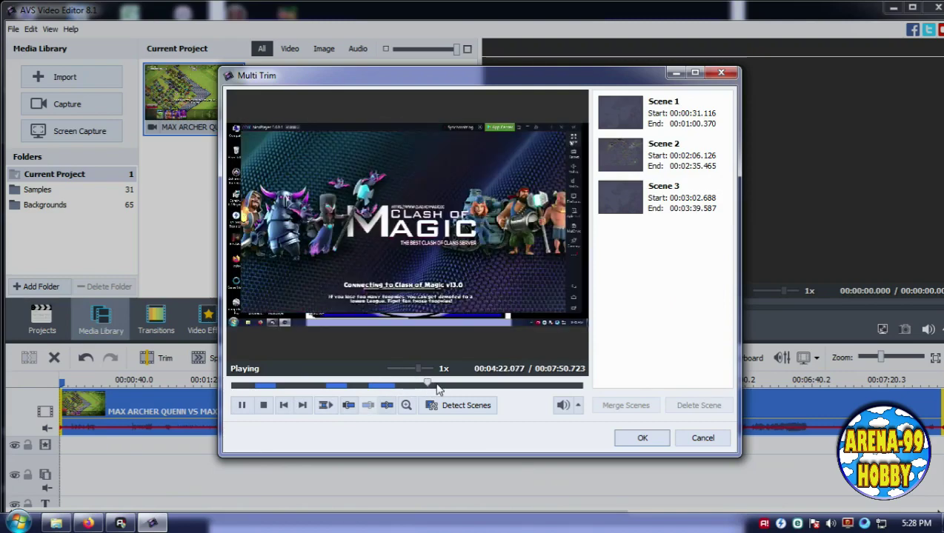
left_click(443, 385)
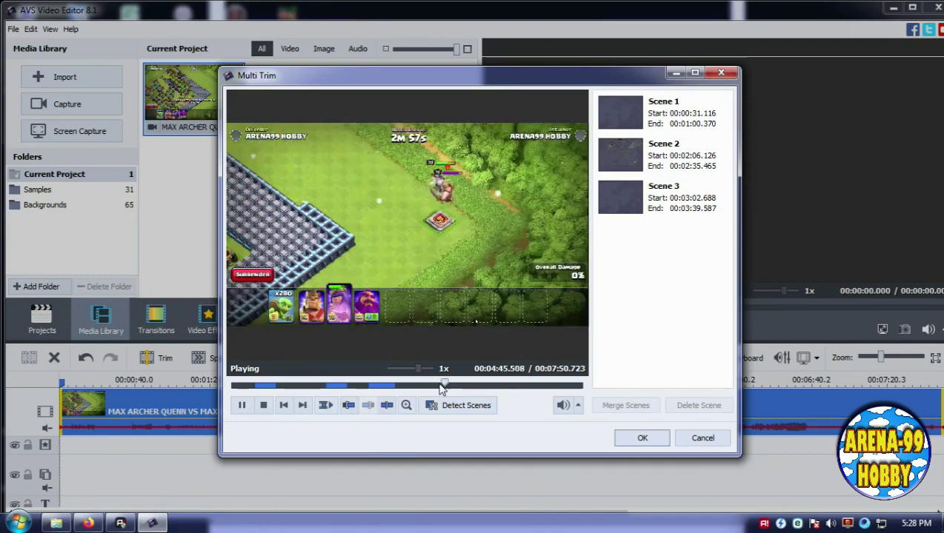
left_click(436, 385)
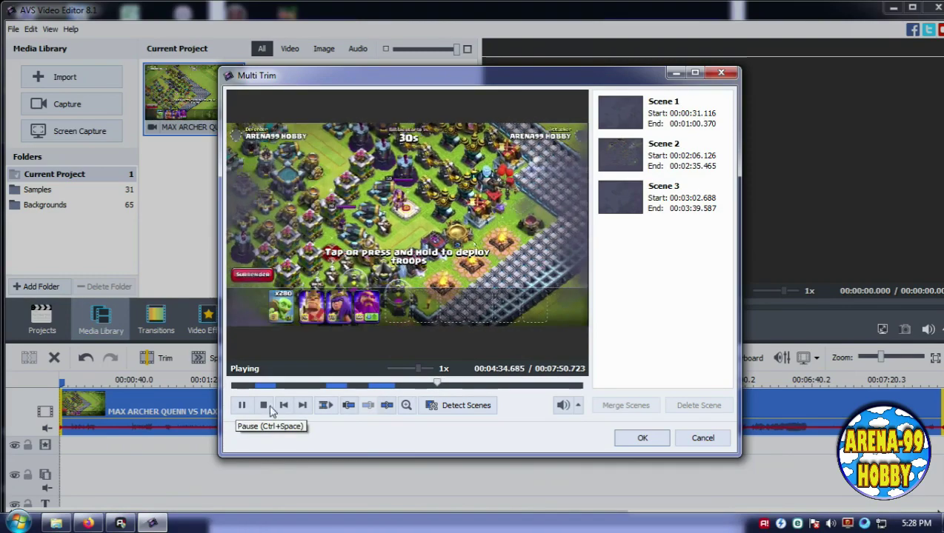
left_click(432, 385)
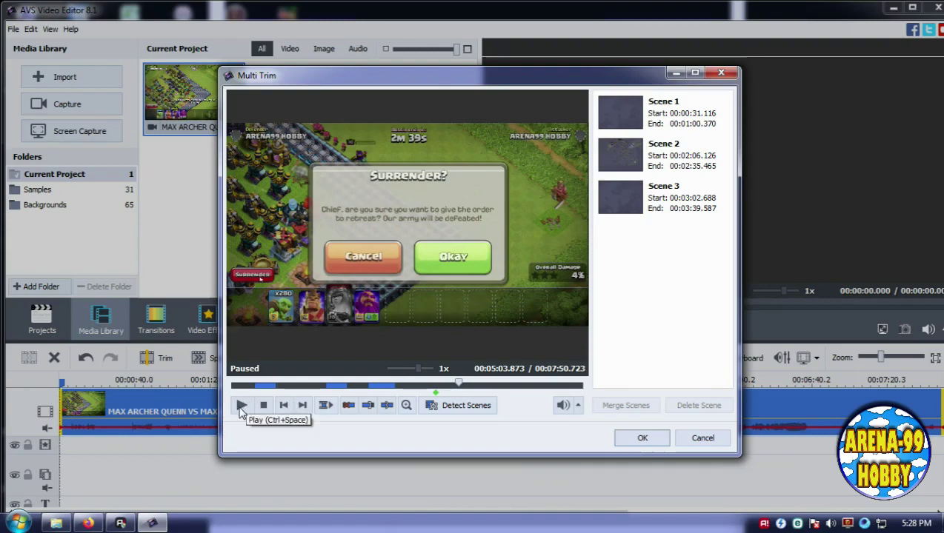
left_click(242, 405)
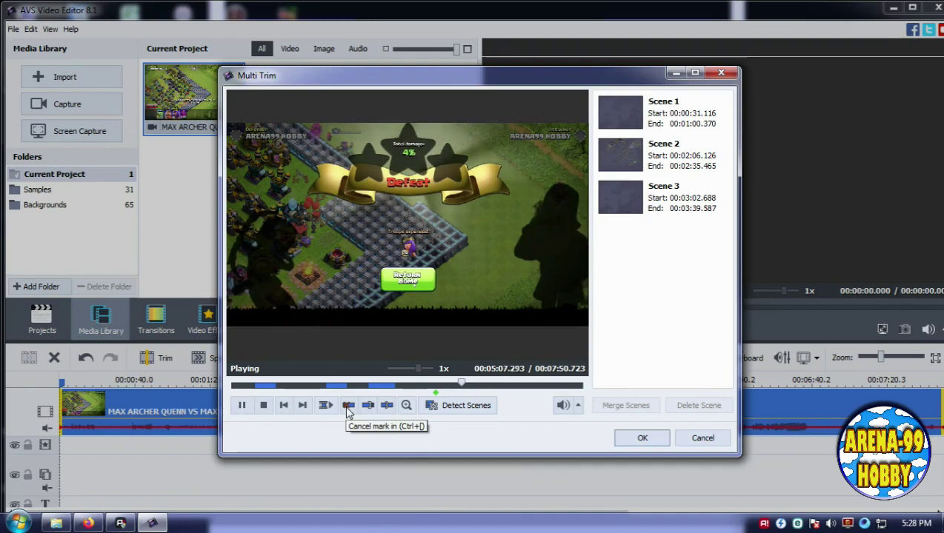
left_click(348, 407)
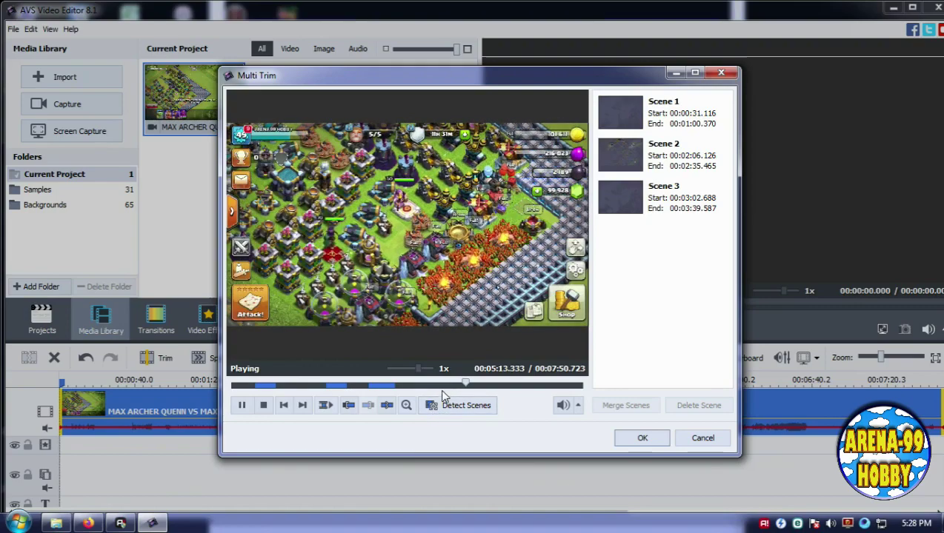
Mark a fourth scene to keep, starting at 00:04:33.226 and ending at 00:05:08.181.
left_click(441, 386)
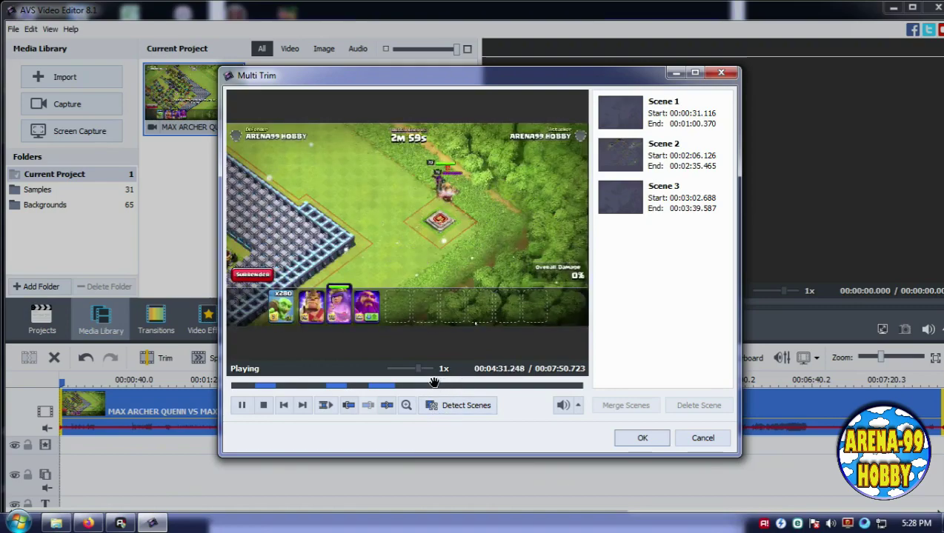
left_click(434, 384)
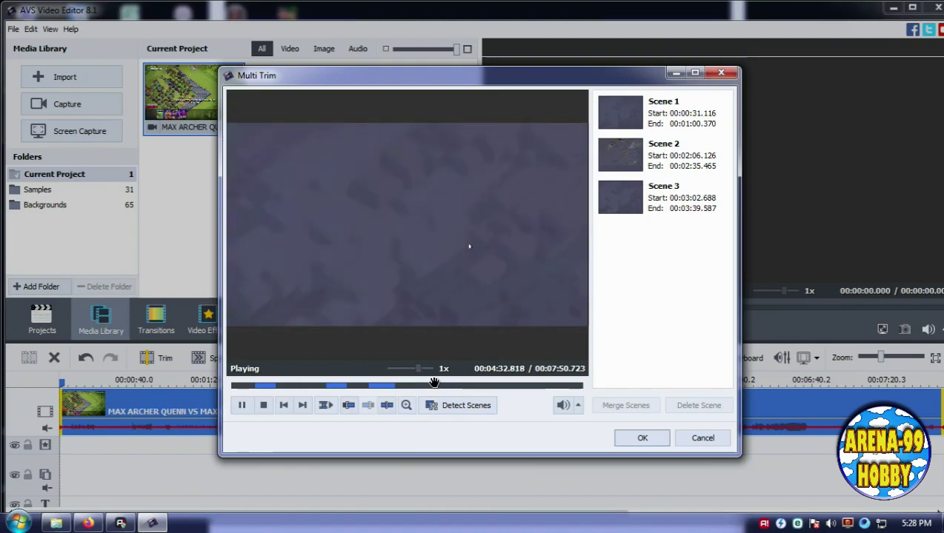
left_click(421, 385)
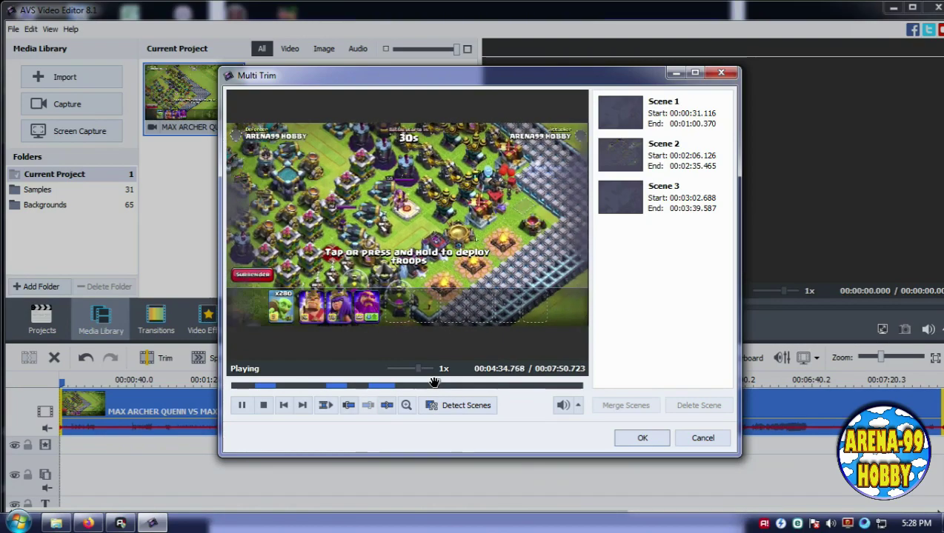
left_click(421, 384)
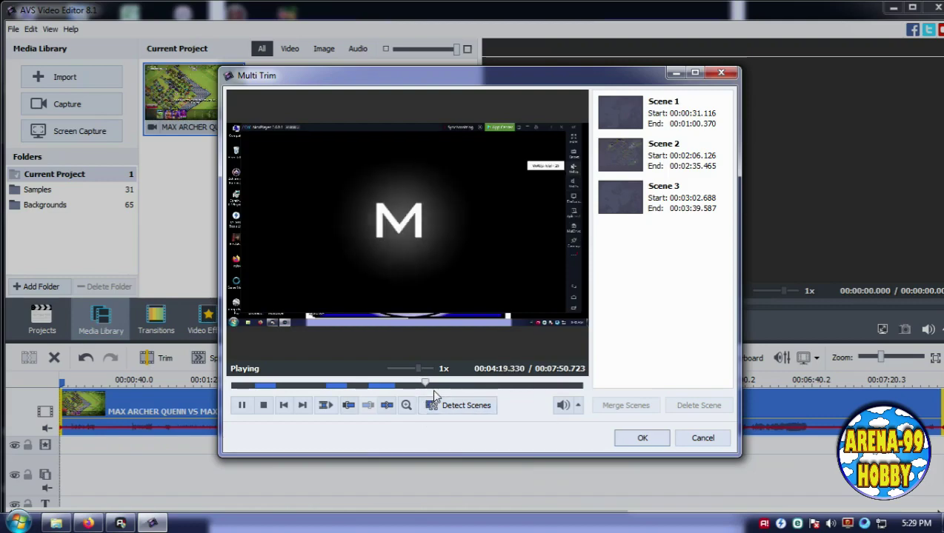
left_click(434, 385)
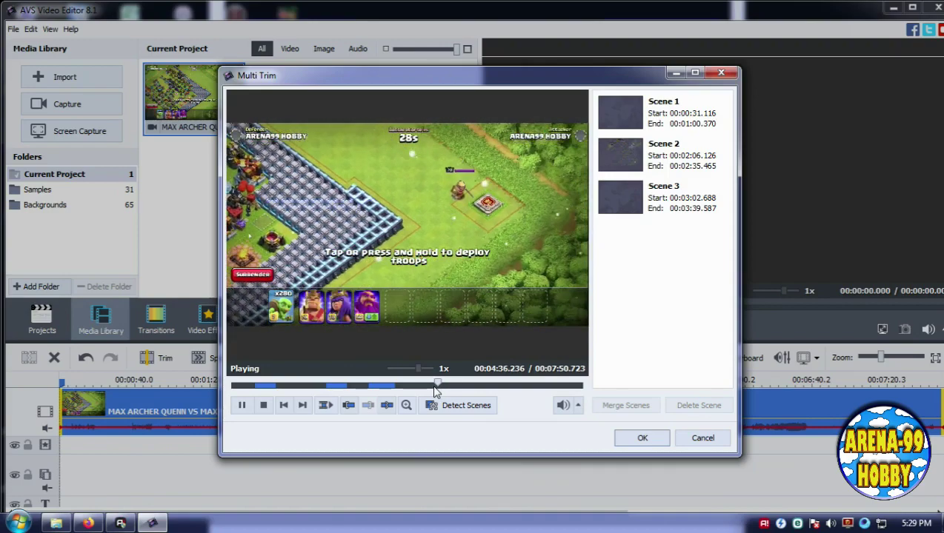
left_click(433, 385)
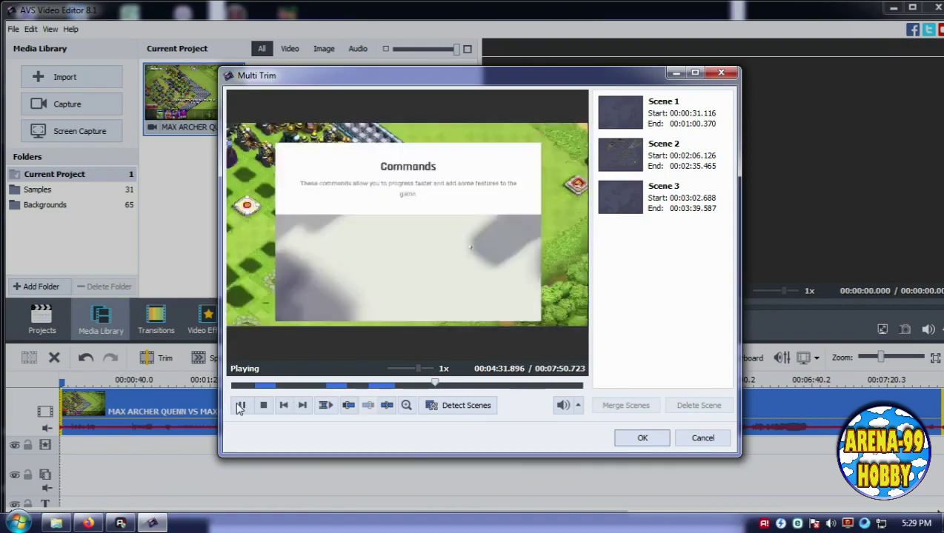
left_click(241, 406)
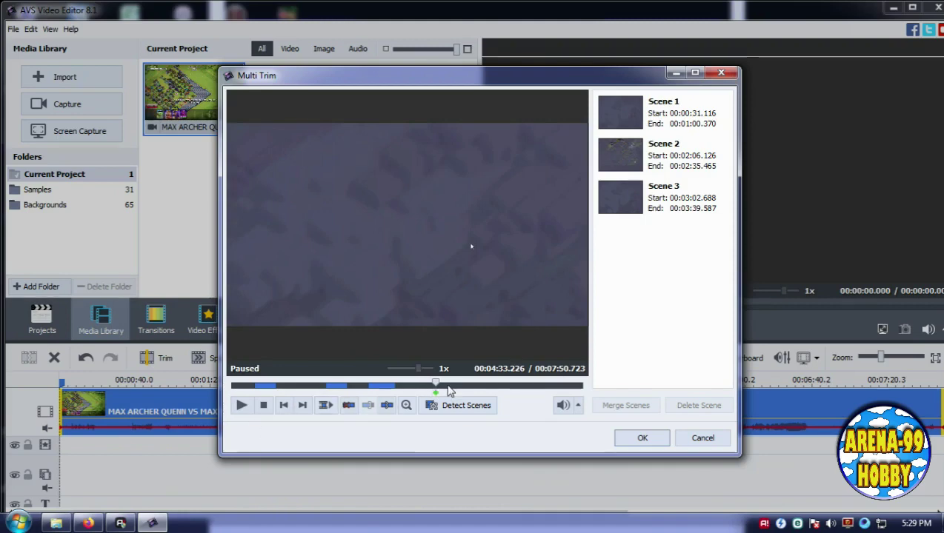
left_click(241, 405)
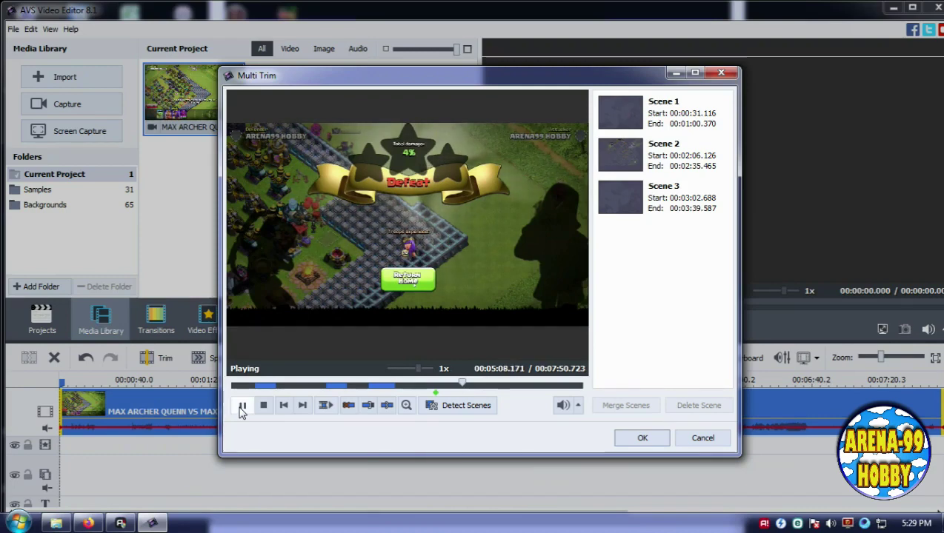
left_click(370, 410)
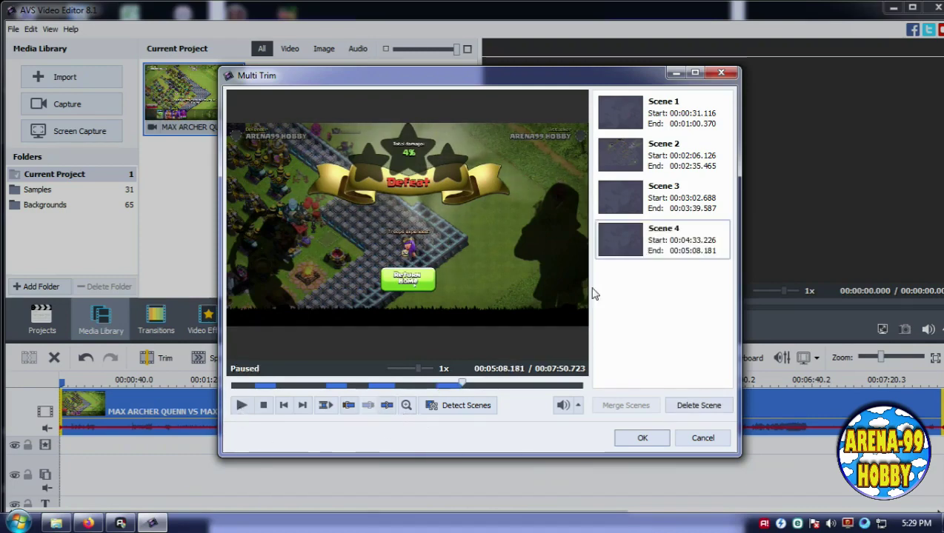
Mark a fifth scene to keep, starting at 00:05:19.120 and ending at 00:06:05.072.
left_click(247, 407)
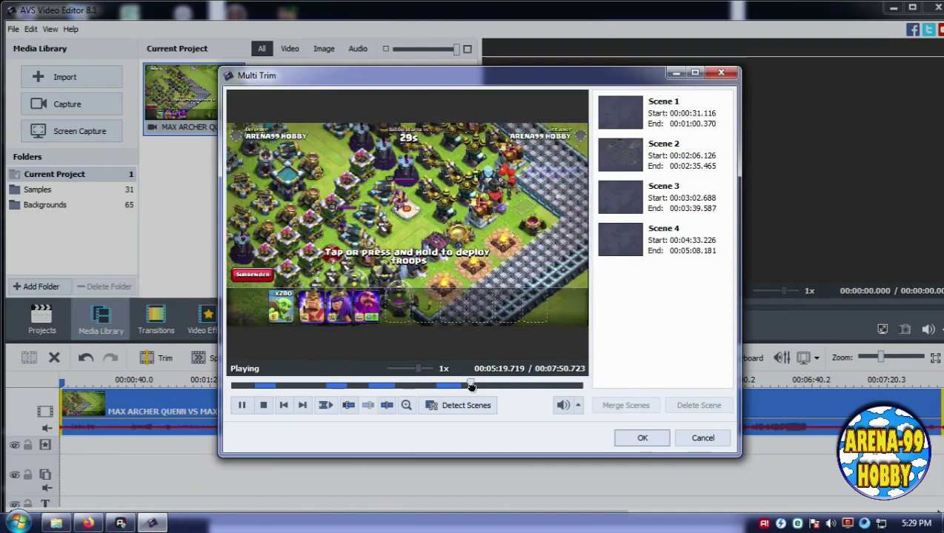
left_click_drag(473, 385, 469, 387)
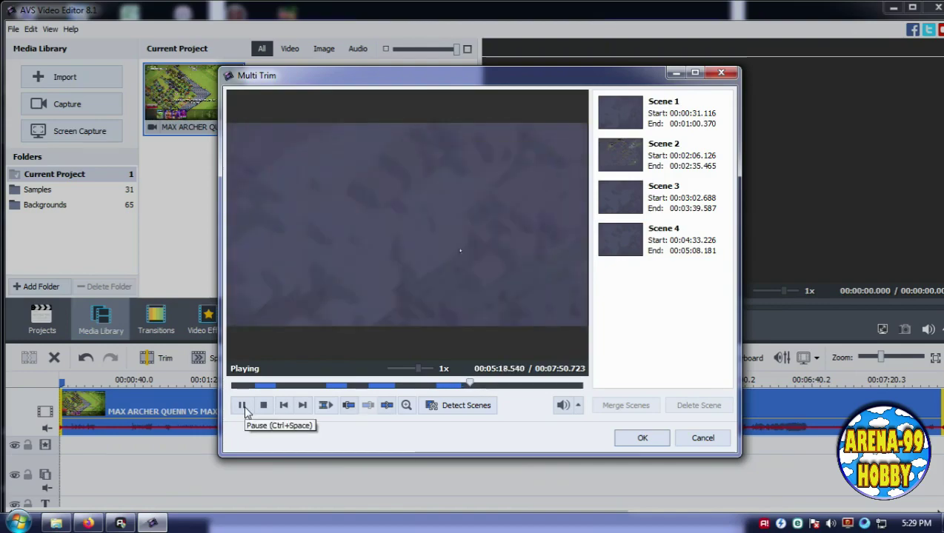
left_click(242, 406)
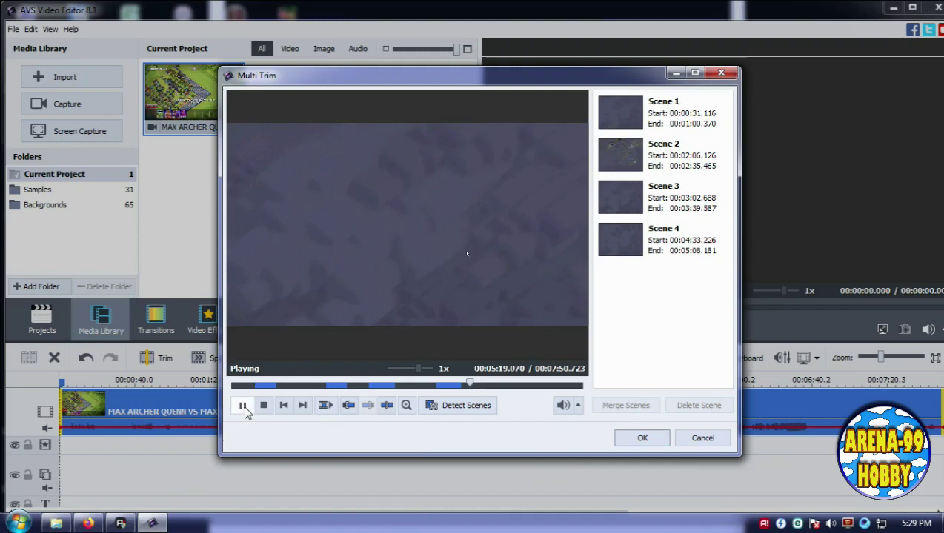
left_click(348, 406)
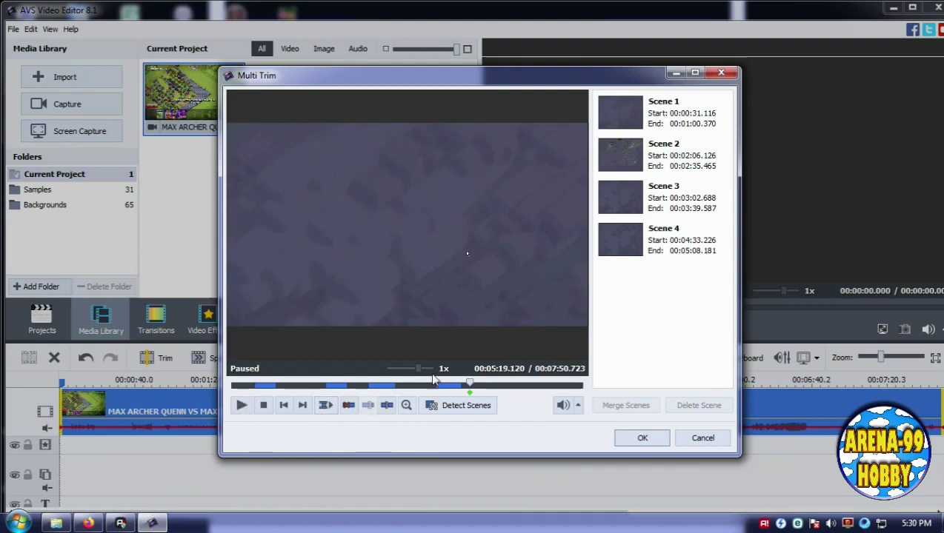
left_click(242, 406)
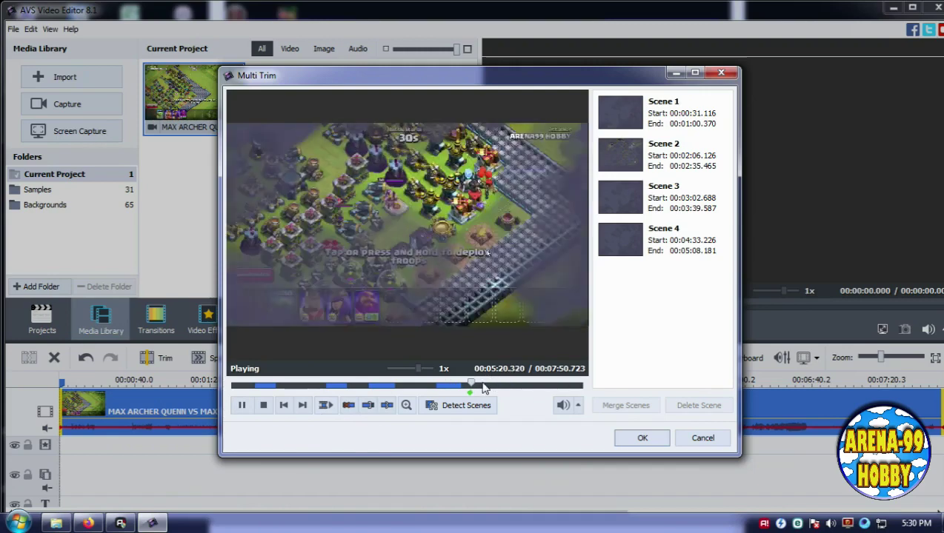
left_click(482, 386)
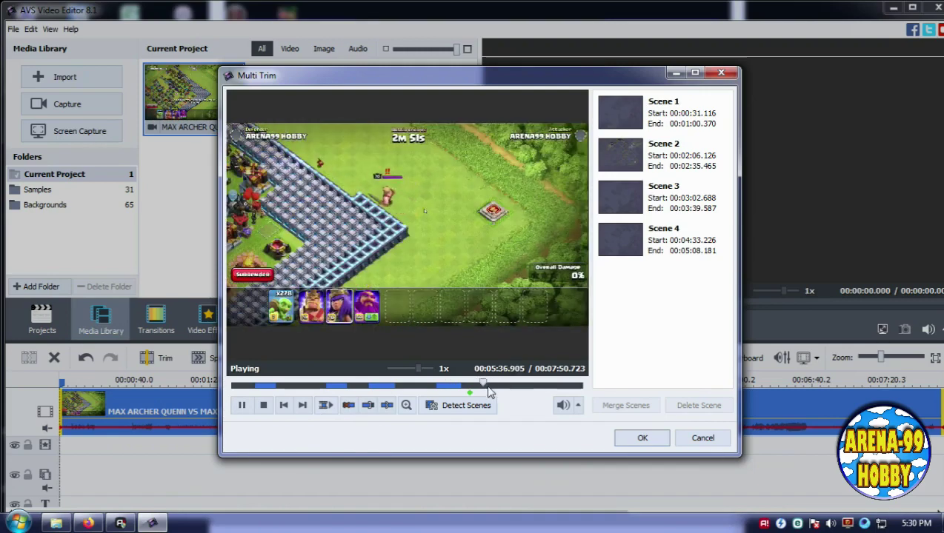
left_click(489, 387)
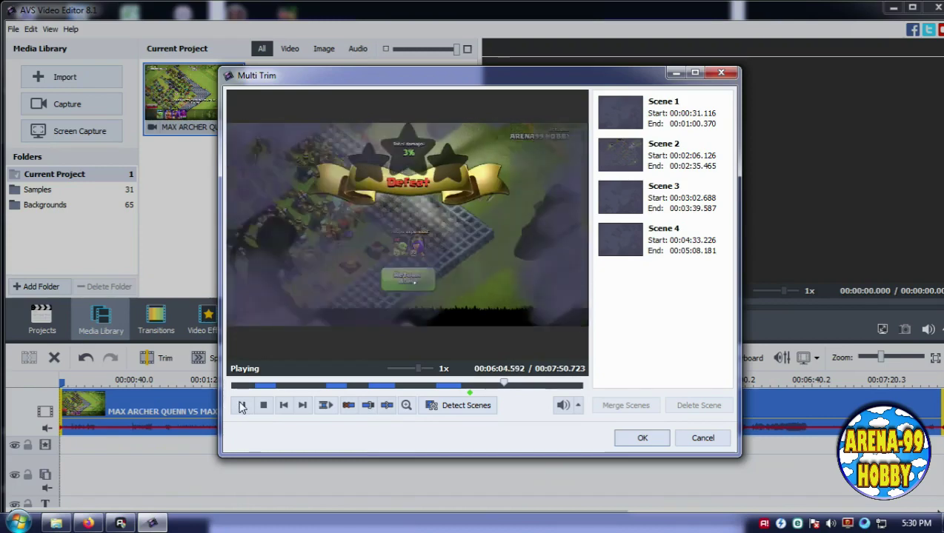
left_click(241, 405)
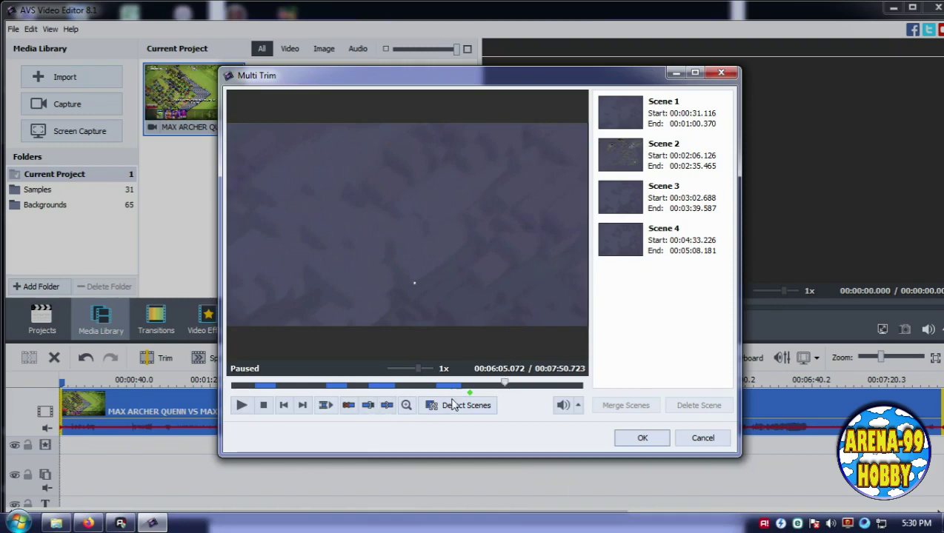
left_click(368, 405)
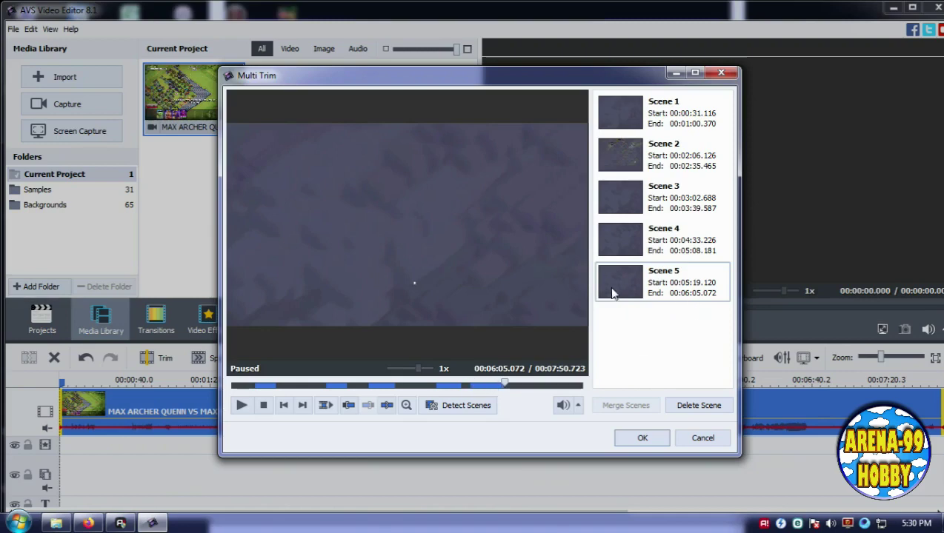
Find the beginning of the following attack and set the sixth scene's trim start at 00:07:09.569.
left_click(242, 406)
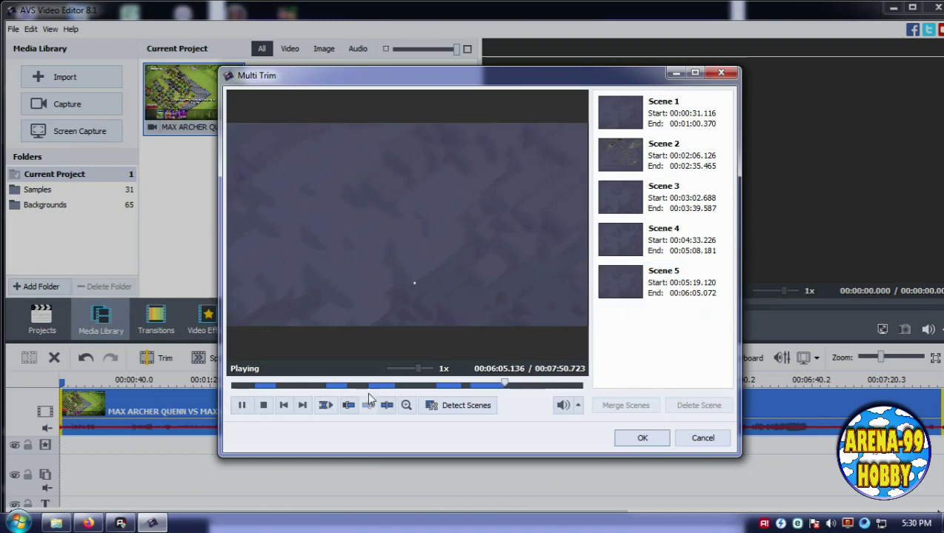
left_click(518, 387)
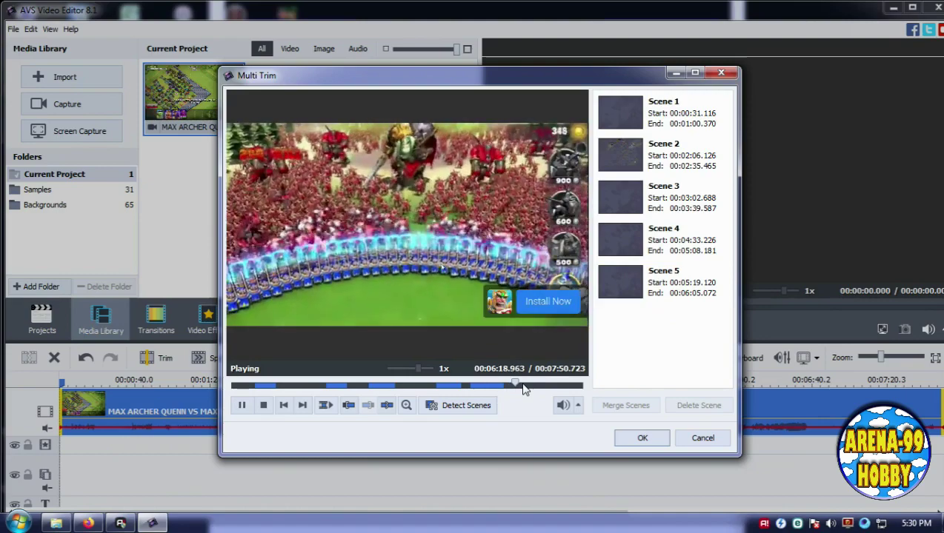
left_click(523, 386)
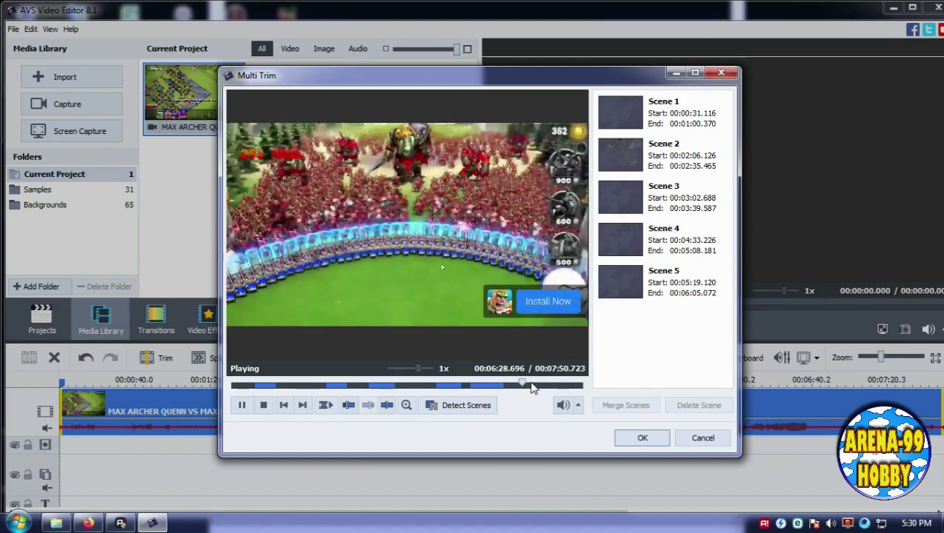
left_click(540, 385)
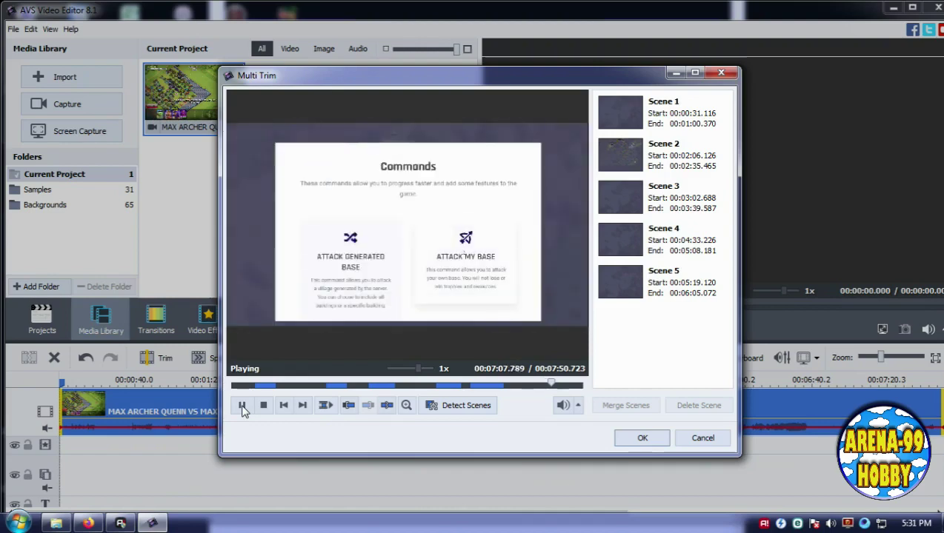
left_click(243, 407)
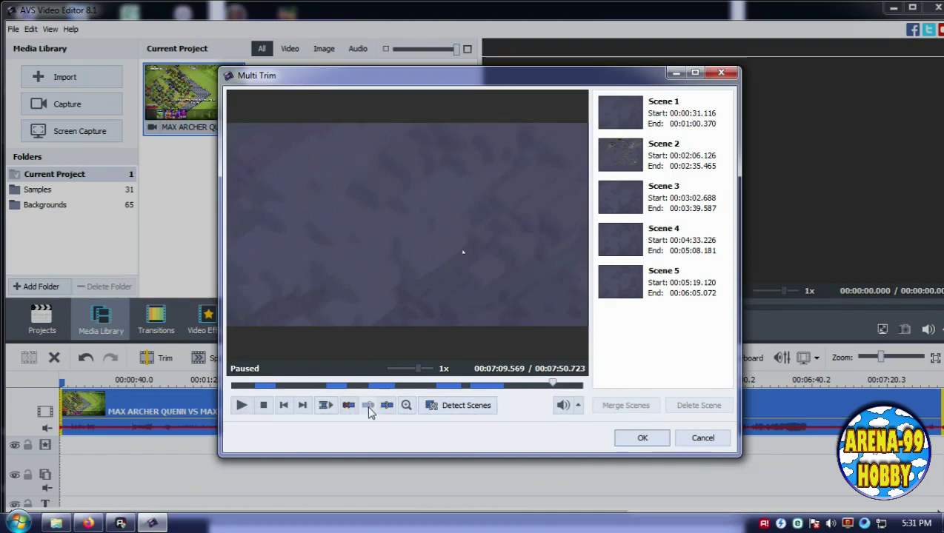
Find the end of the last attack and close the sixth scene with its trim end at 00:07:48.885.
left_click(565, 386)
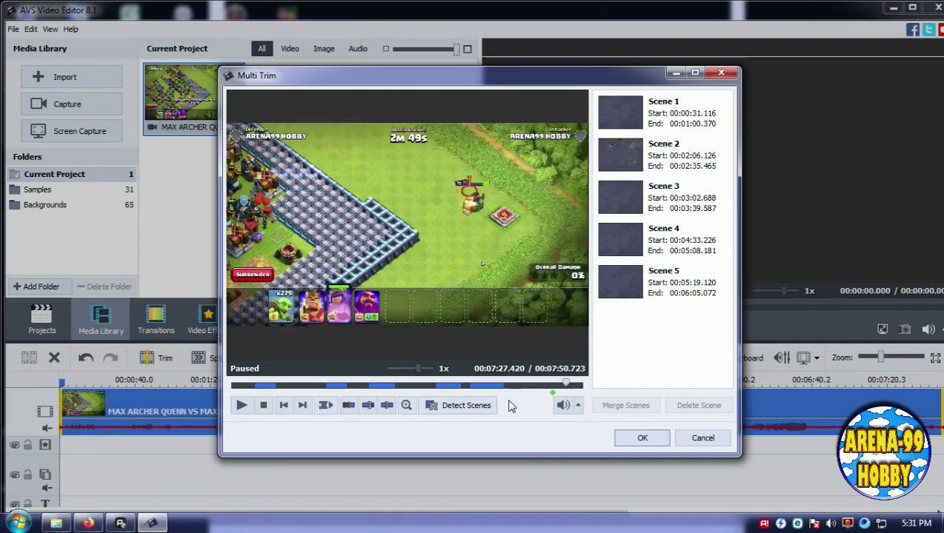
left_click(245, 405)
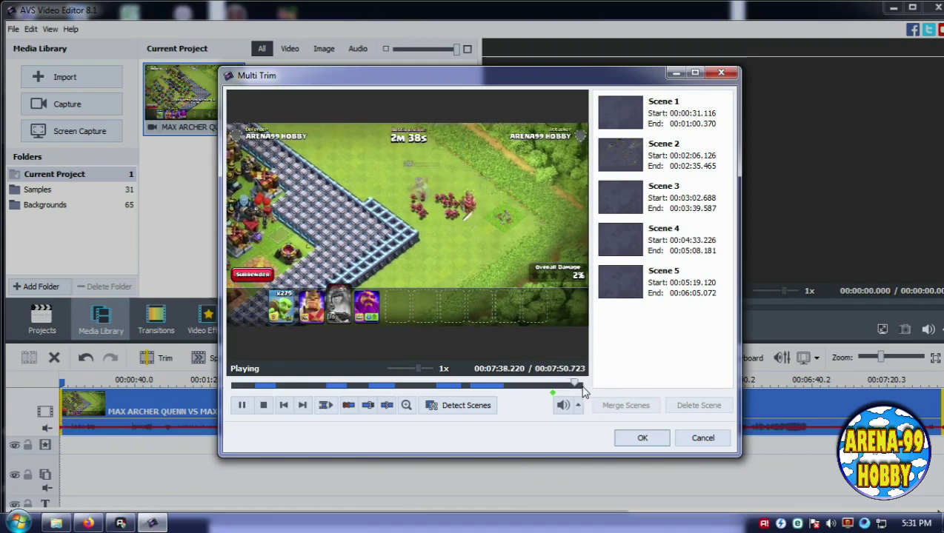
left_click_drag(576, 383, 582, 384)
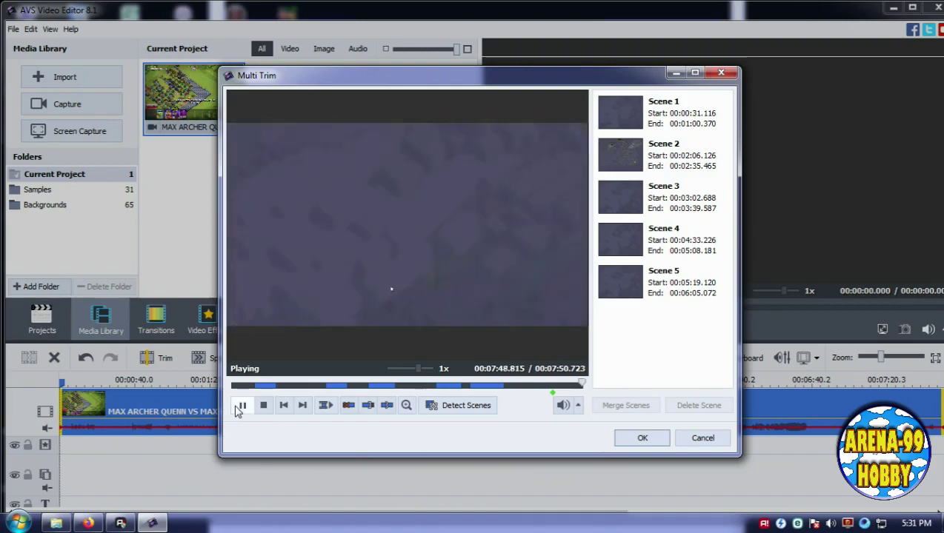
left_click(240, 407)
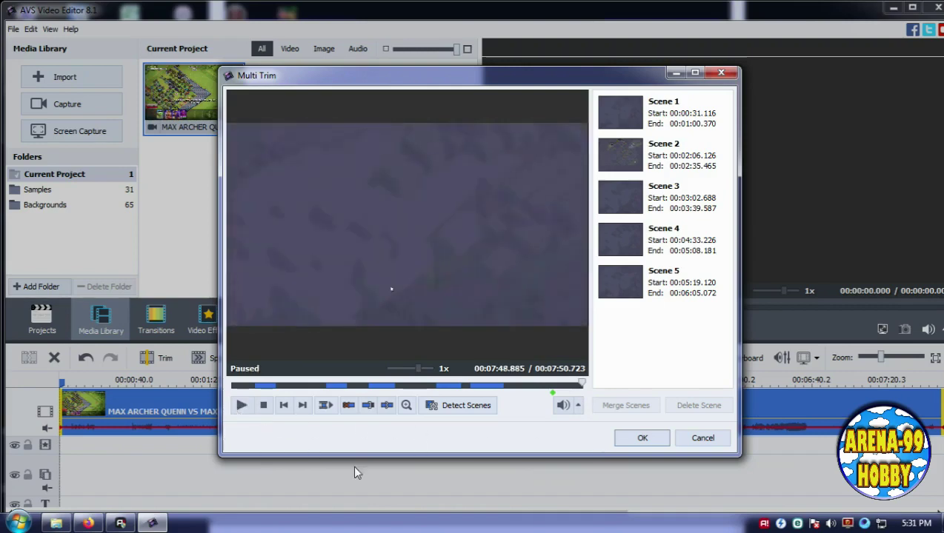
left_click(369, 406)
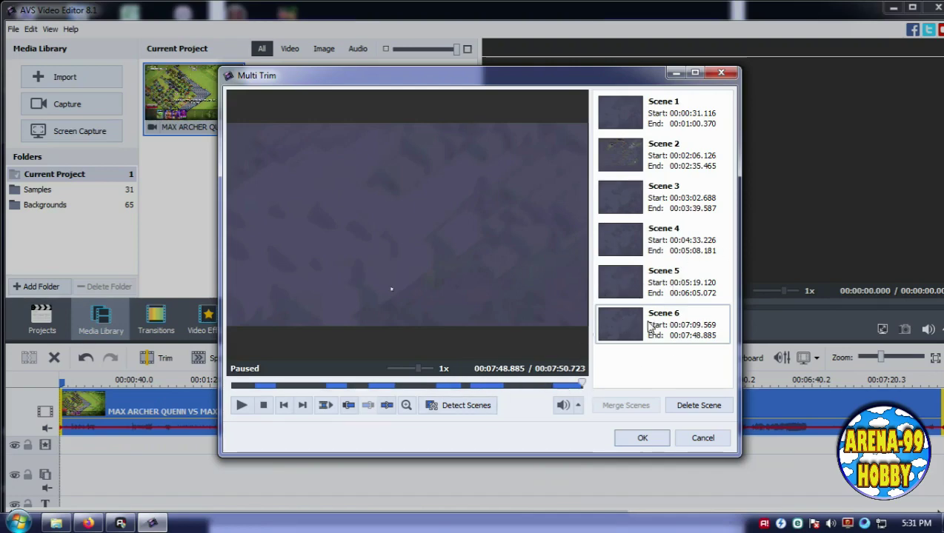
Apply the six-scene trim to the timeline clip and dismiss all the error messages.
left_click(642, 438)
left_click(480, 304)
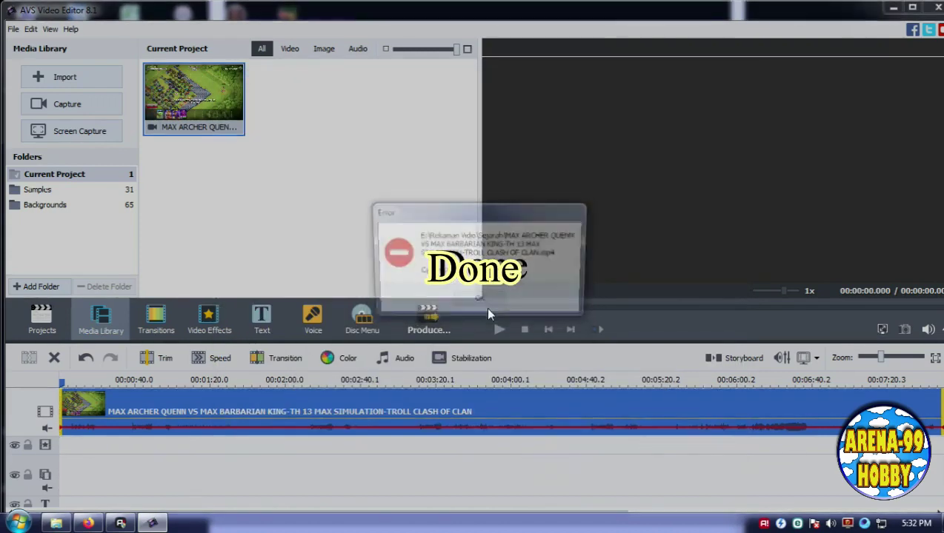
left_click(482, 305)
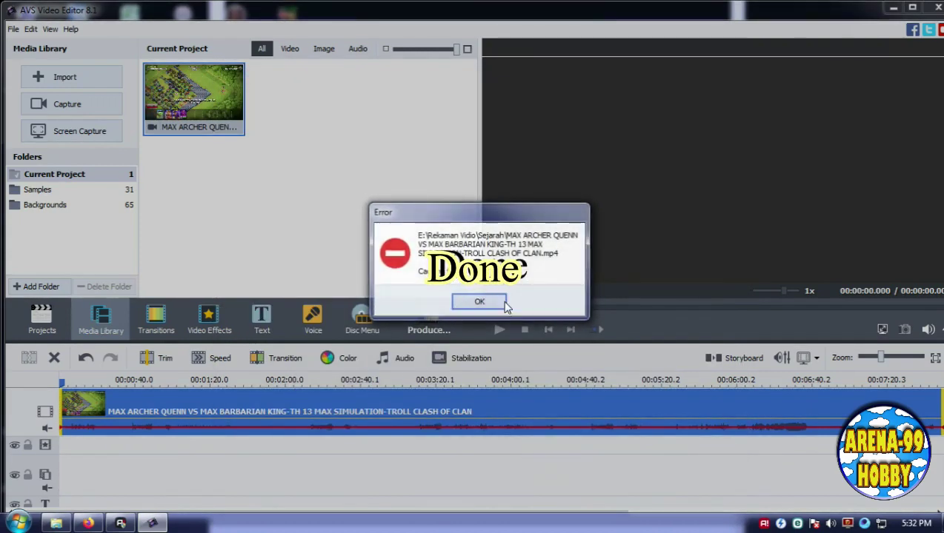
left_click(485, 304)
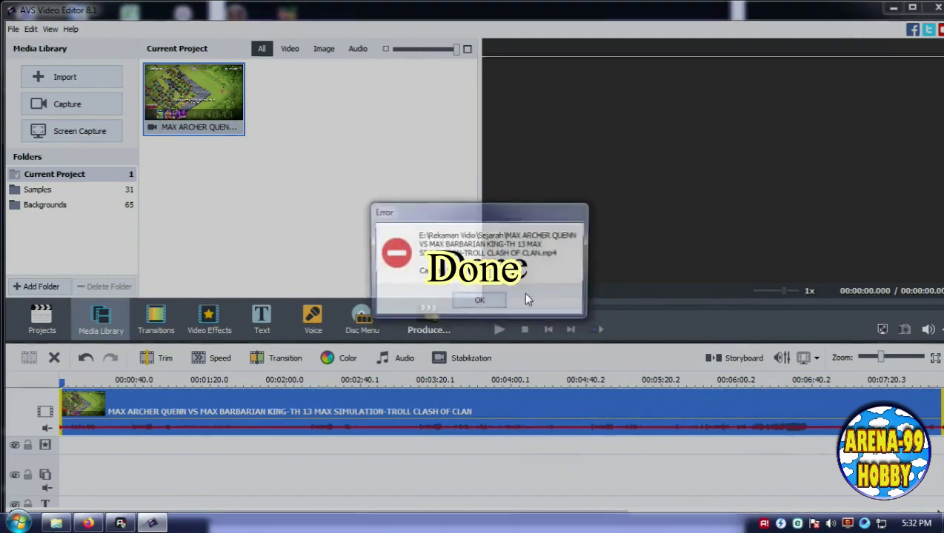
left_click(482, 302)
left_click(477, 306)
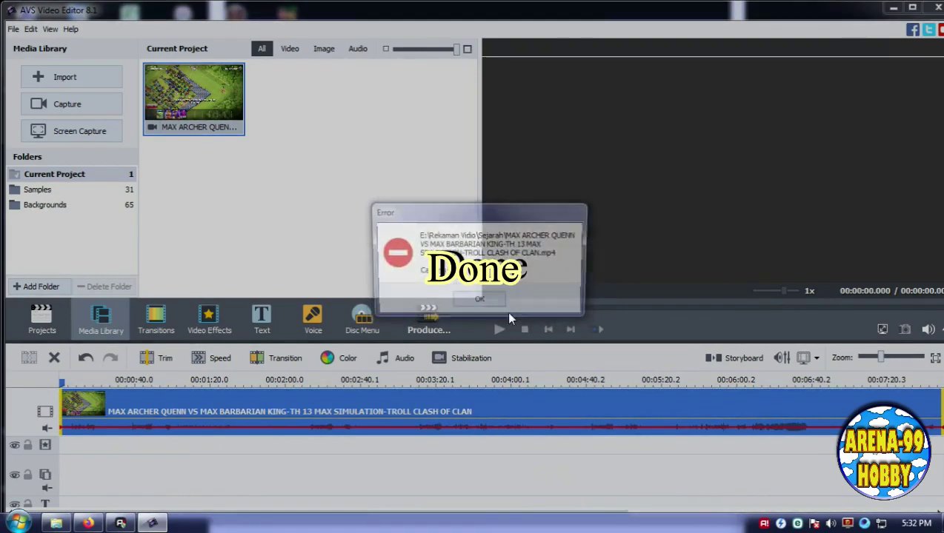
left_click(481, 304)
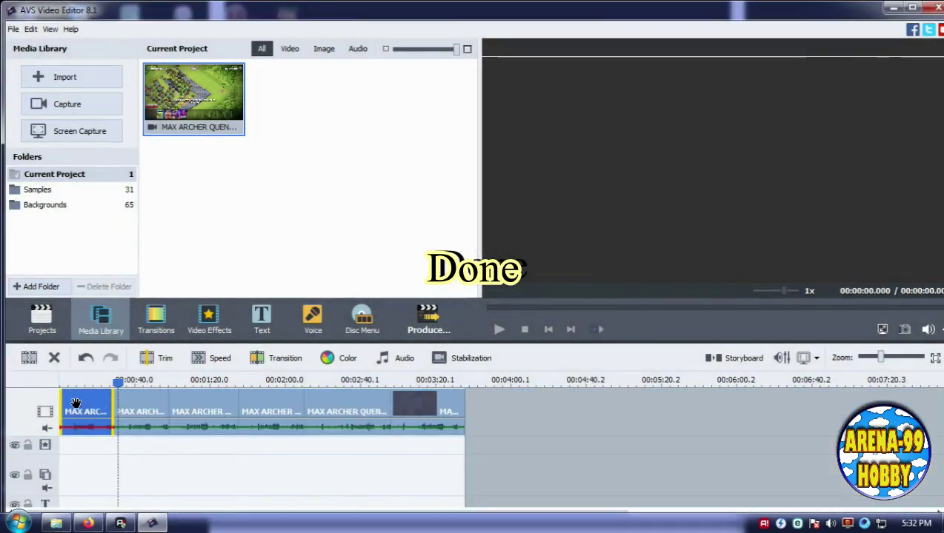
Return the project preview to the beginning and play the trimmed video from the first clip.
left_click(74, 404)
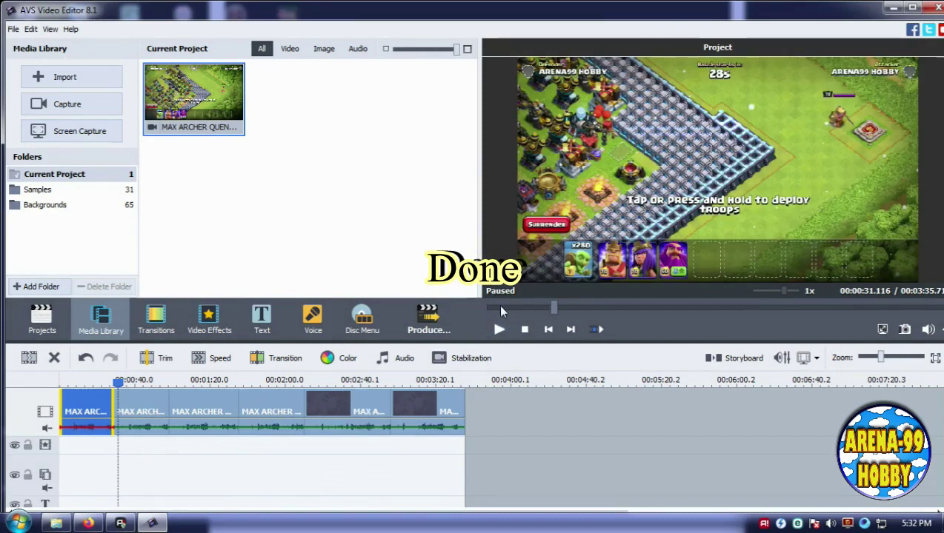
left_click(497, 306)
left_click_drag(497, 306, 478, 308)
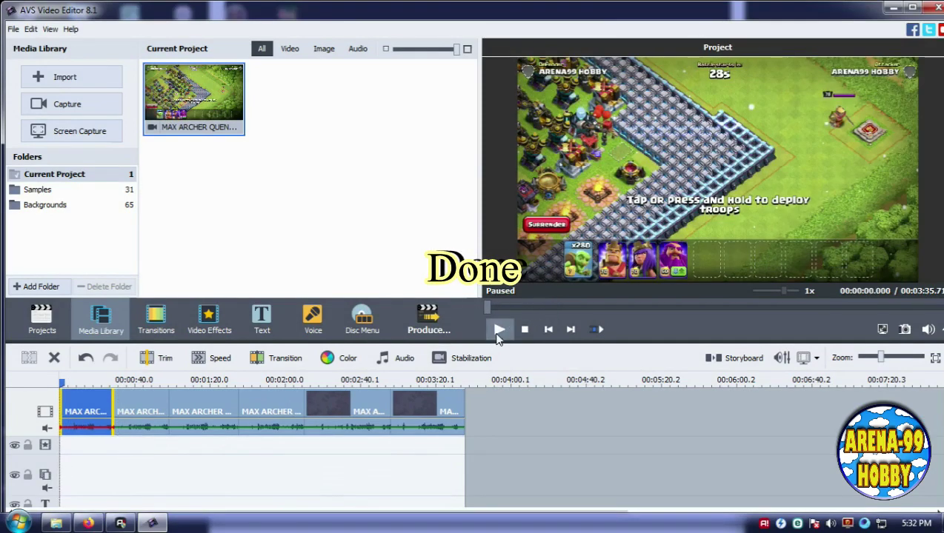
left_click(498, 331)
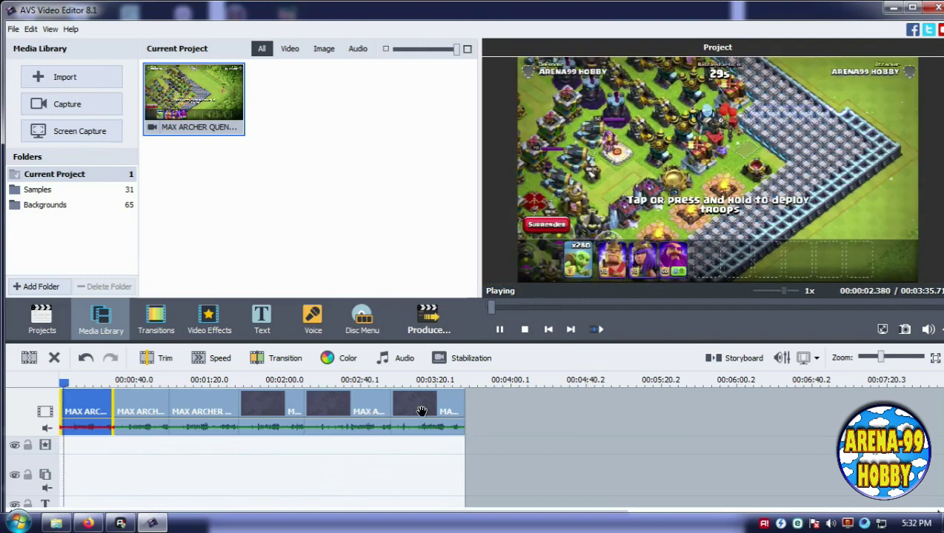
Go through the second to sixth trimmed clips on the timeline one by one.
left_click(157, 414)
left_click(219, 409)
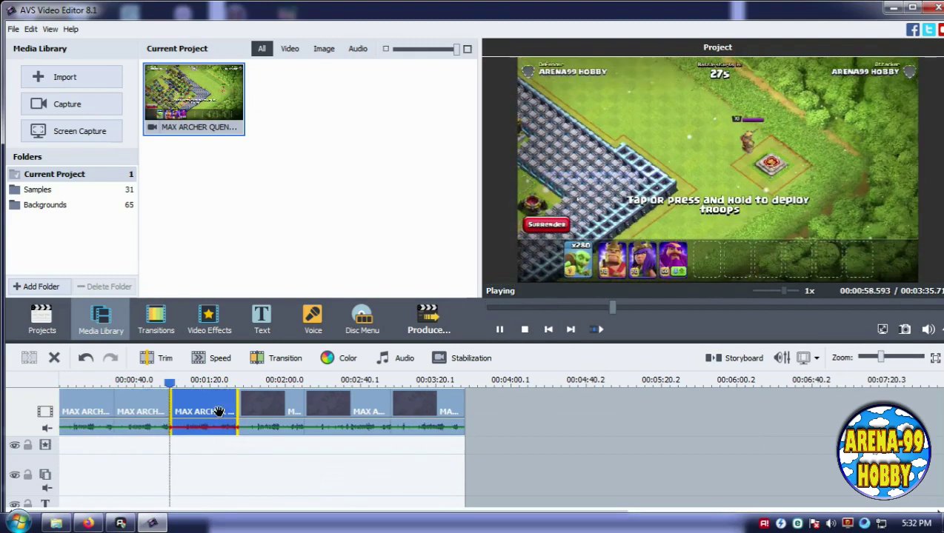
left_click(259, 410)
left_click(326, 409)
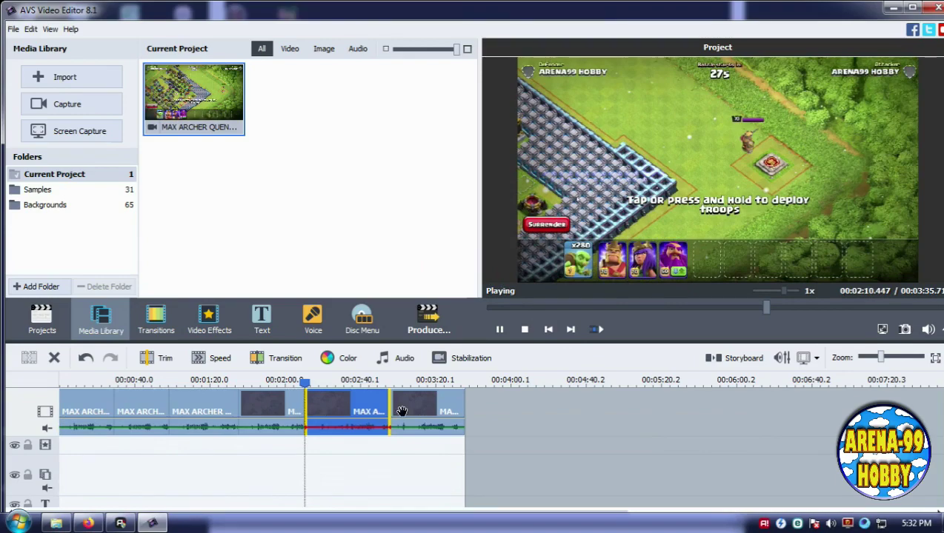
left_click(422, 406)
Pause the preview, skip to about 00:03:13 in the last clip and play it from there.
left_click(499, 329)
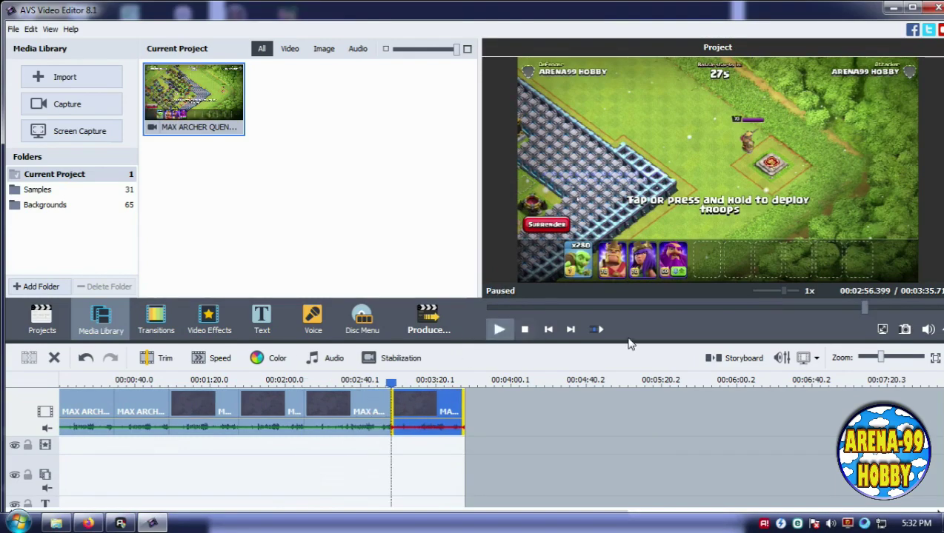
left_click(894, 308)
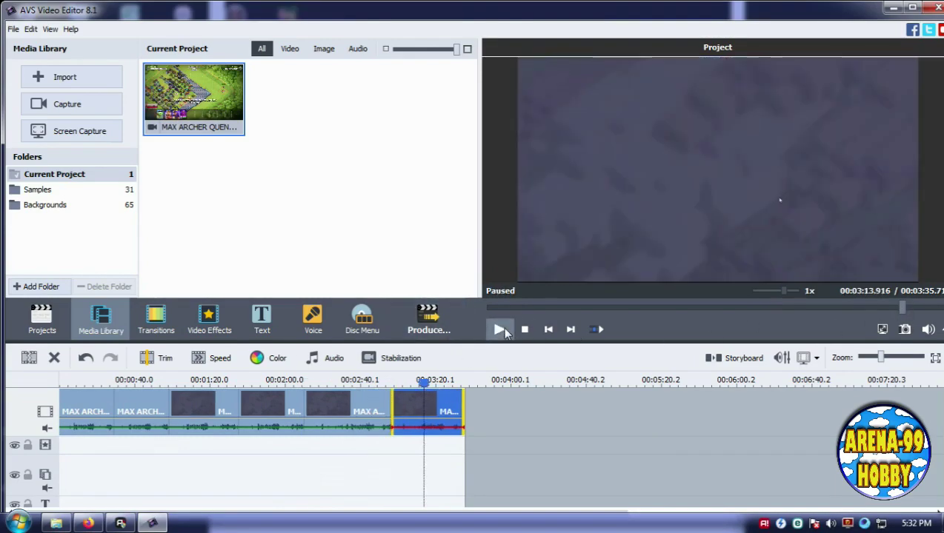
left_click(501, 328)
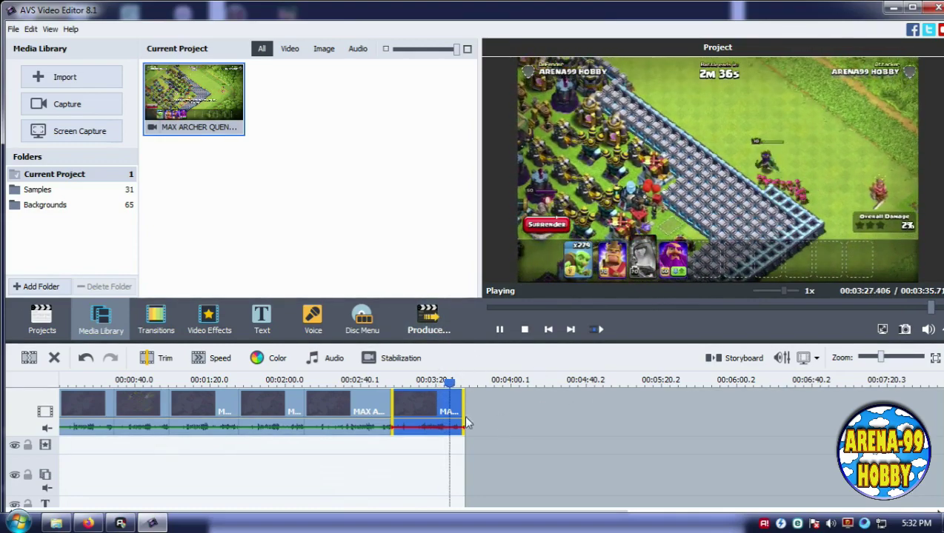
Set up production of the video as an MP4 file with the Apple iPhone SE/5s/5c/5 HD profile (H.264, 1280x720, 30 fps).
left_click(429, 323)
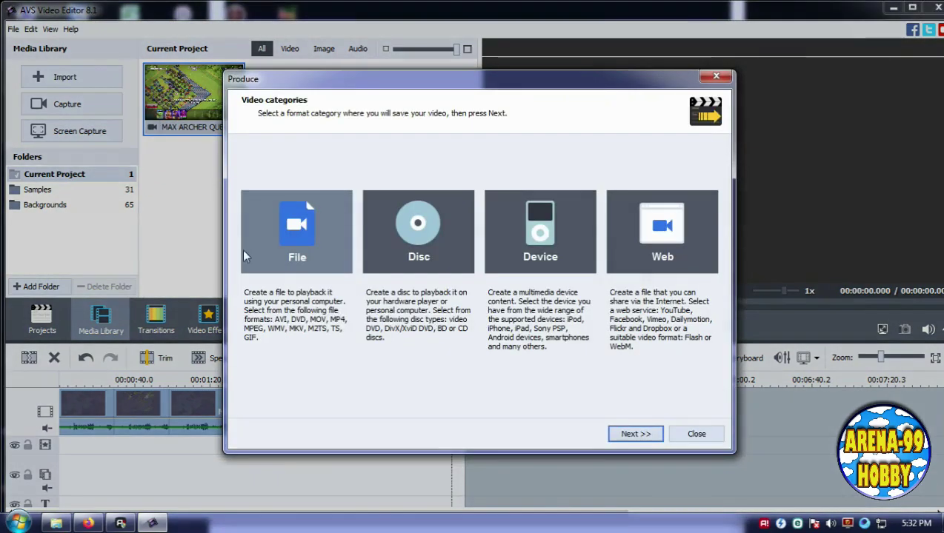
left_click(625, 435)
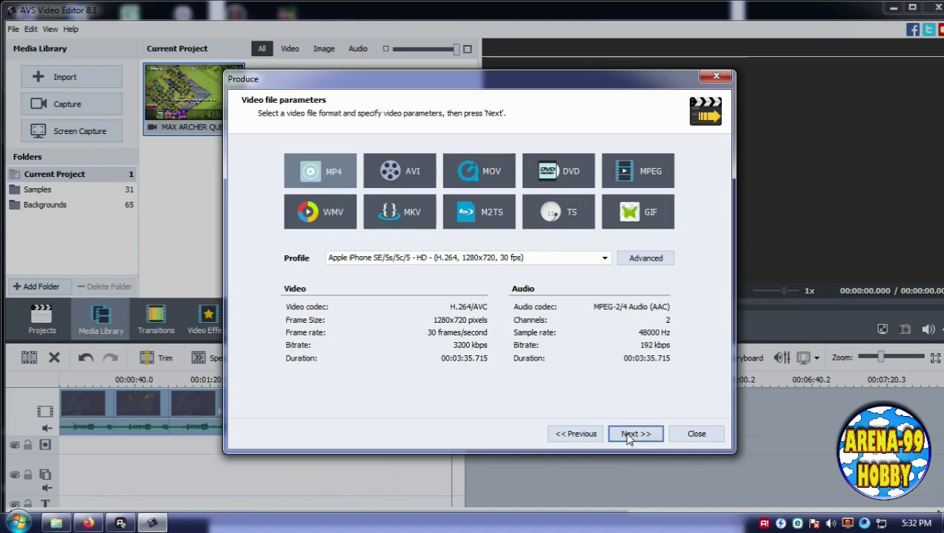
left_click(637, 435)
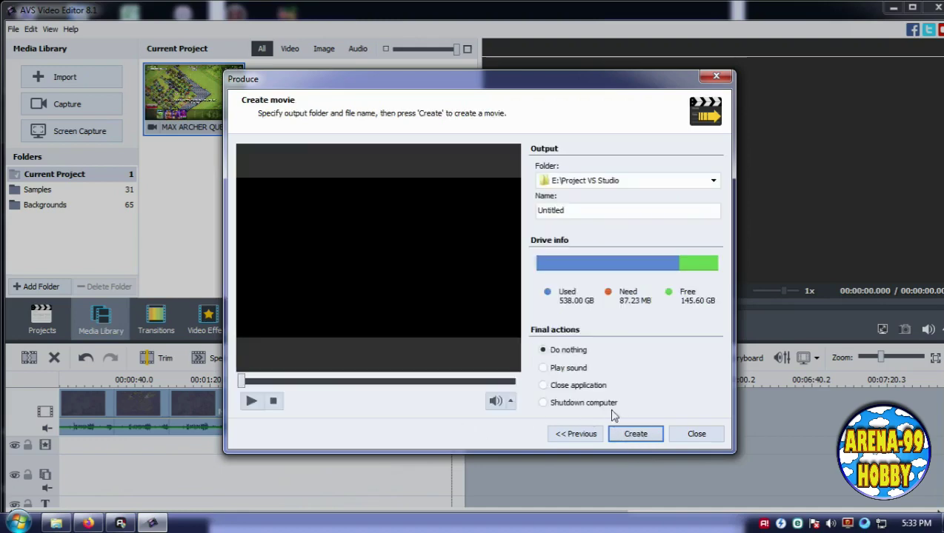
Open the output movie's name for editing, keeping E:\Project VS Studio as the output folder.
double_click(559, 209)
left_click(560, 210)
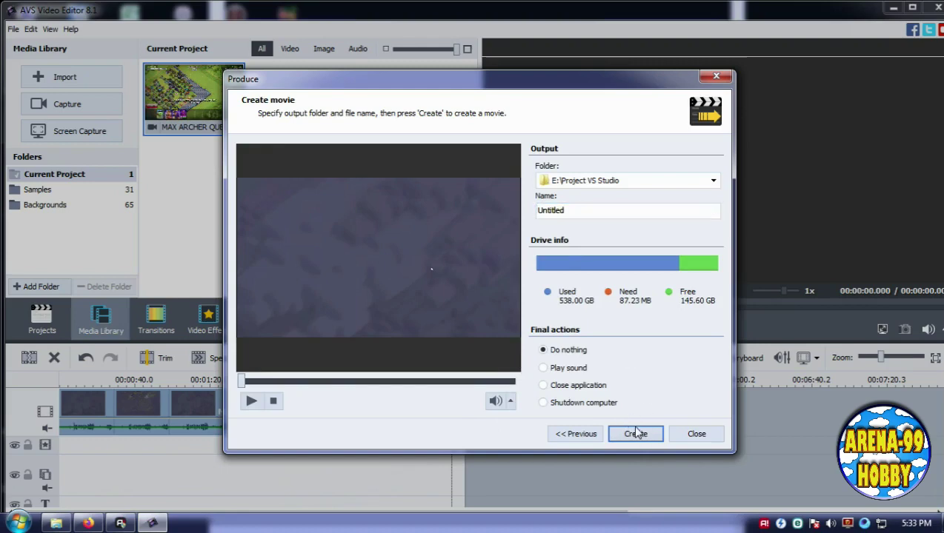
double_click(552, 210)
left_click(540, 213)
left_click(560, 212)
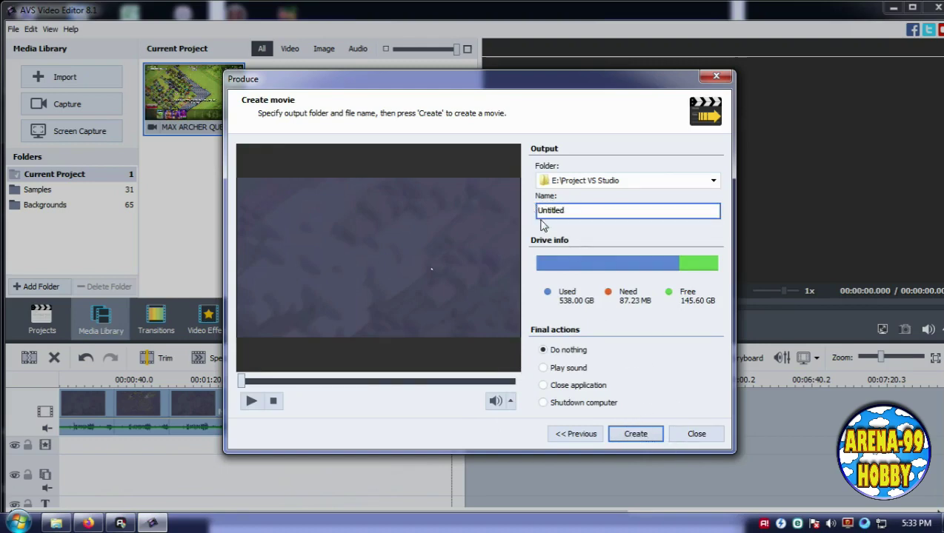